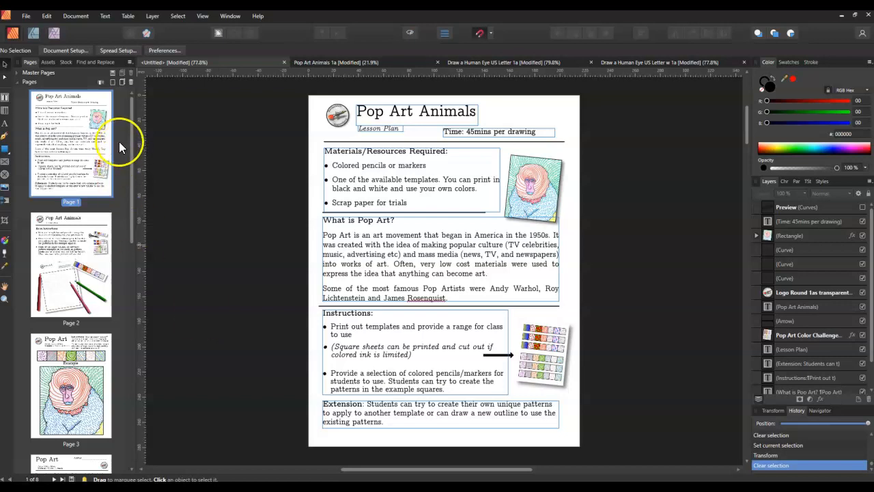
{"action": "left_click_drag", "start_coordinate": [133, 141], "coordinate": [124, 119]}
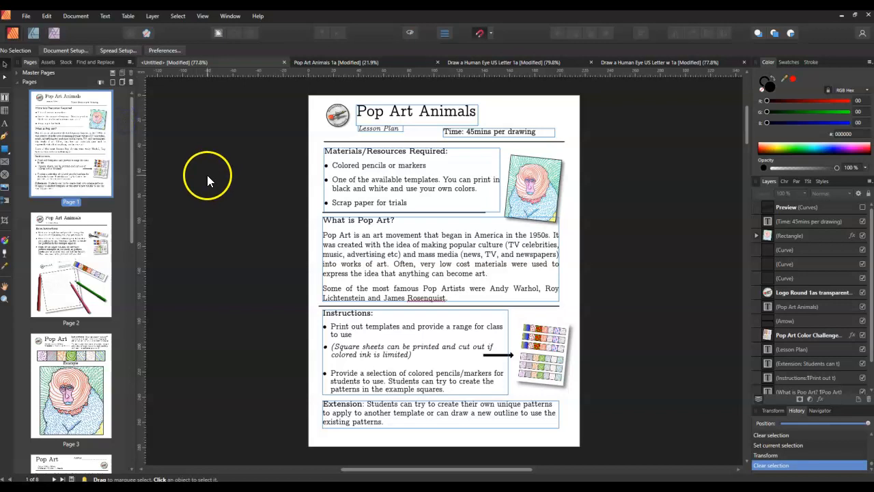
{"action": "mouse_move", "coordinate": [132, 157]}
{"action": "left_mouse_down"}
{"action": "mouse_move", "coordinate": [131, 214]}
{"action": "mouse_move", "coordinate": [136, 141]}
{"action": "left_mouse_up"}
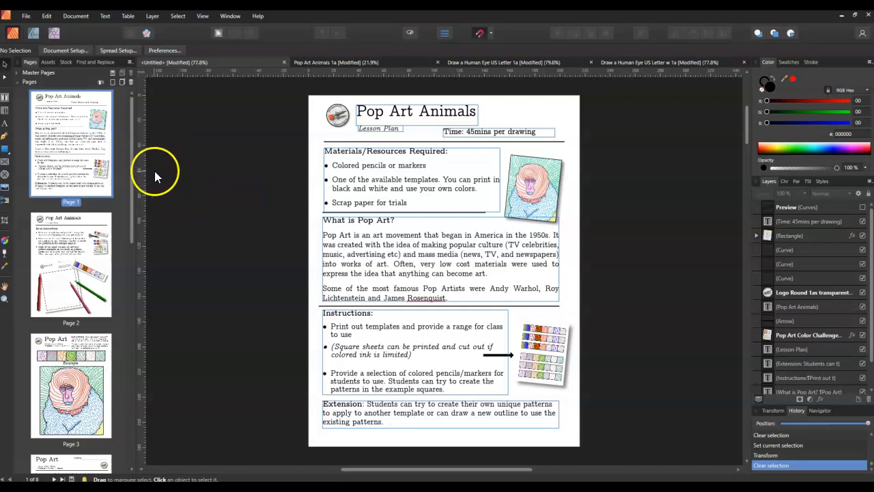
{"action": "left_click_drag", "start_coordinate": [132, 158], "coordinate": [123, 131]}
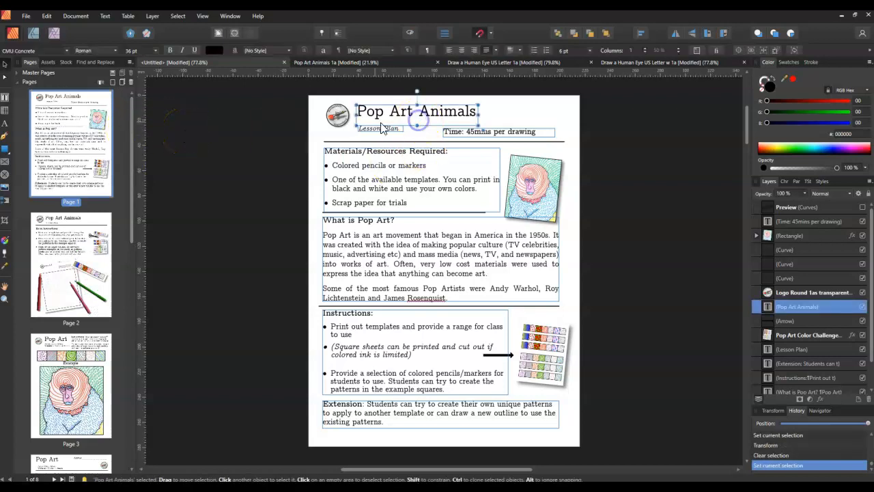
Examine the objects on page 1: logo, title, lesson plan subtitle, time, materials and instructions text frames
{"action": "left_click", "coordinate": [337, 115]}
{"action": "left_click", "coordinate": [492, 135]}
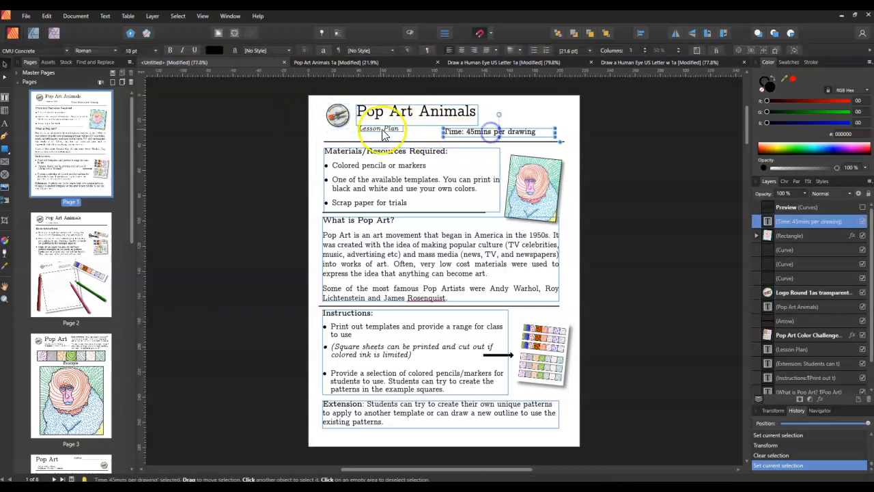
{"action": "left_click", "coordinate": [380, 129]}
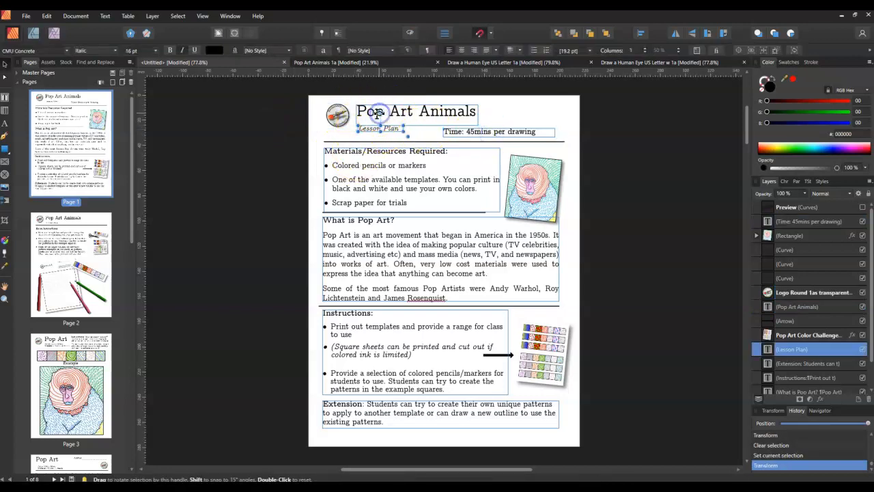
{"action": "left_click", "coordinate": [386, 113]}
{"action": "left_click", "coordinate": [400, 170]}
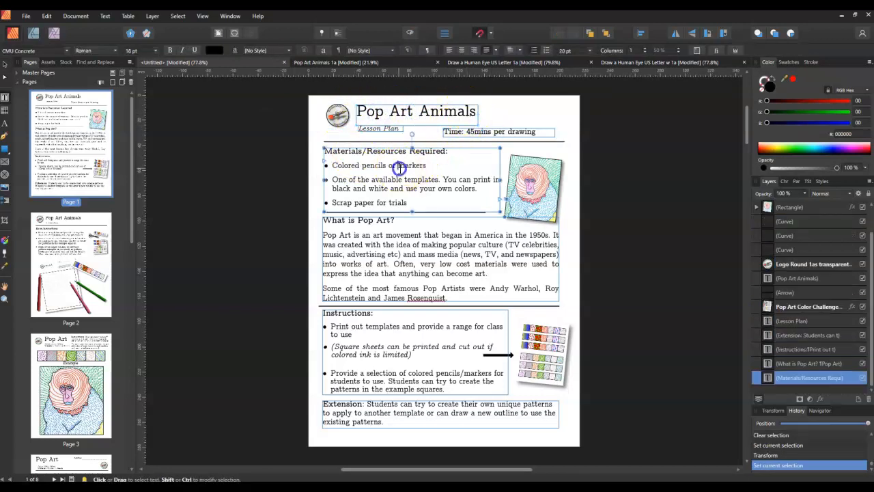
{"action": "left_click", "coordinate": [285, 92]}
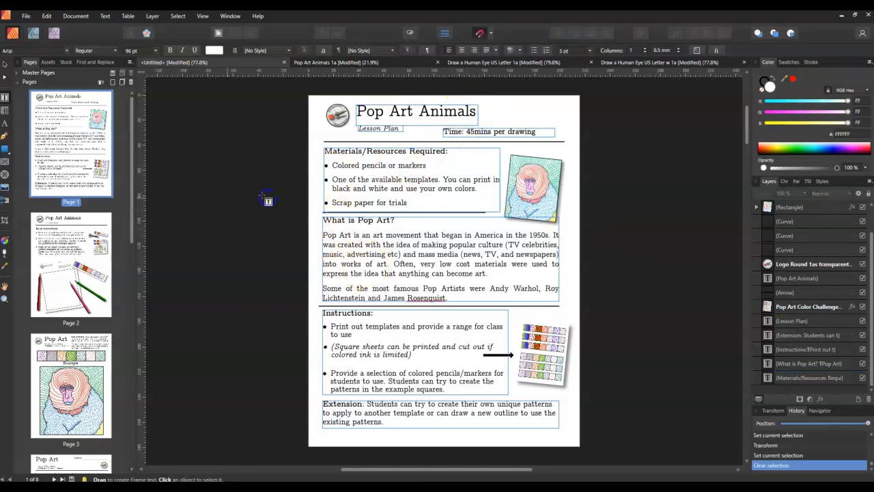
{"action": "left_click", "coordinate": [5, 64]}
{"action": "left_click_drag", "start_coordinate": [294, 92], "coordinate": [198, 272]}
{"action": "left_click", "coordinate": [338, 157]}
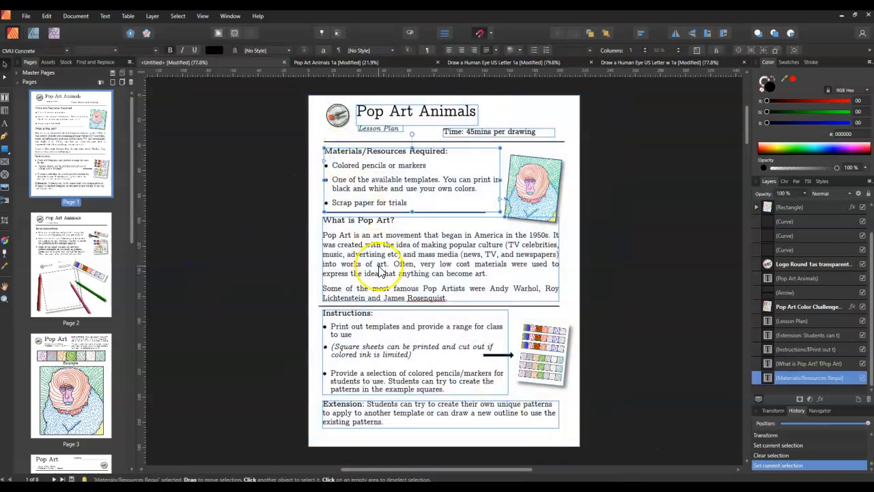
{"action": "left_click", "coordinate": [388, 334]}
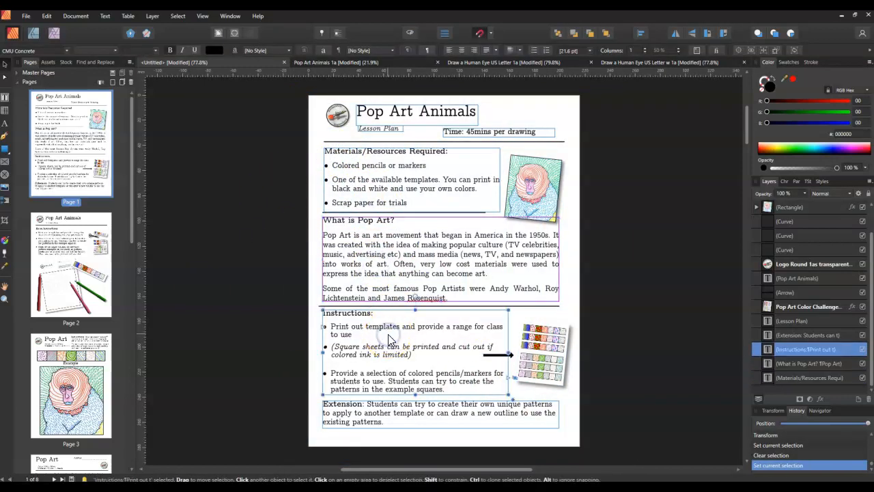
Look over page 2, followed by the instructions and the focus and materials text frames on page 3
{"action": "left_click", "coordinate": [99, 252]}
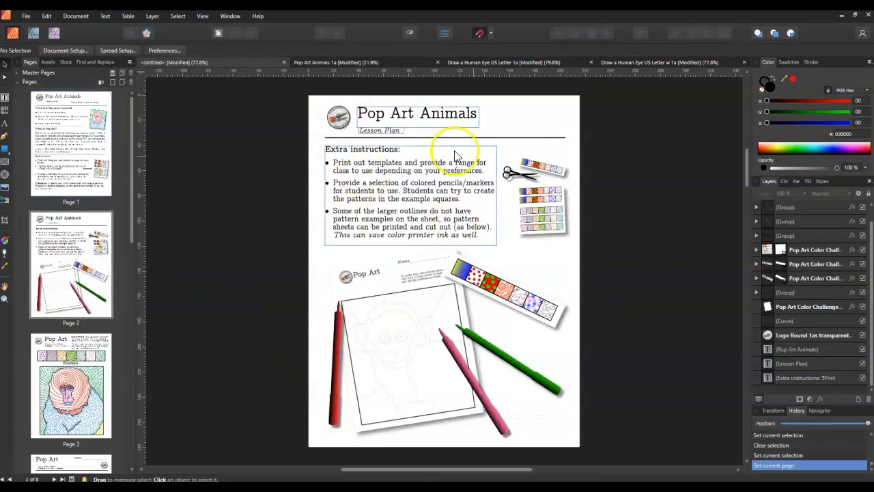
{"action": "left_click_drag", "start_coordinate": [133, 145], "coordinate": [125, 224]}
{"action": "left_click", "coordinate": [71, 190]}
{"action": "left_click", "coordinate": [489, 117]}
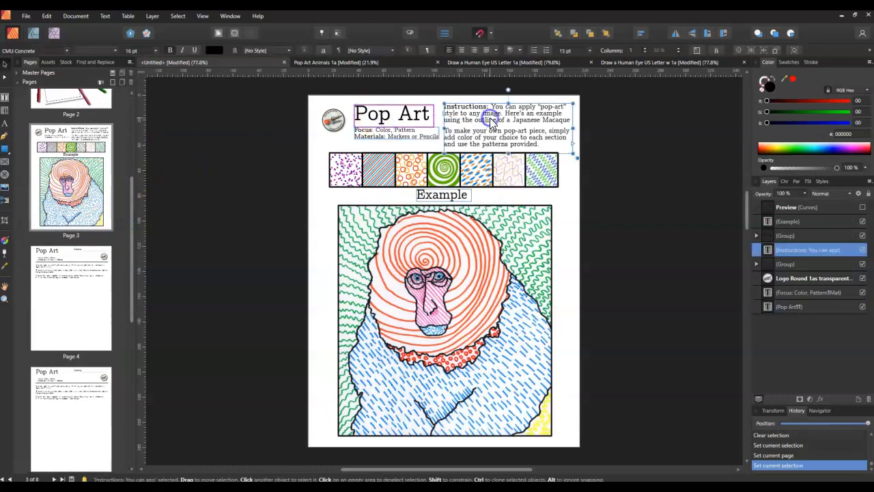
{"action": "left_click", "coordinate": [404, 140]}
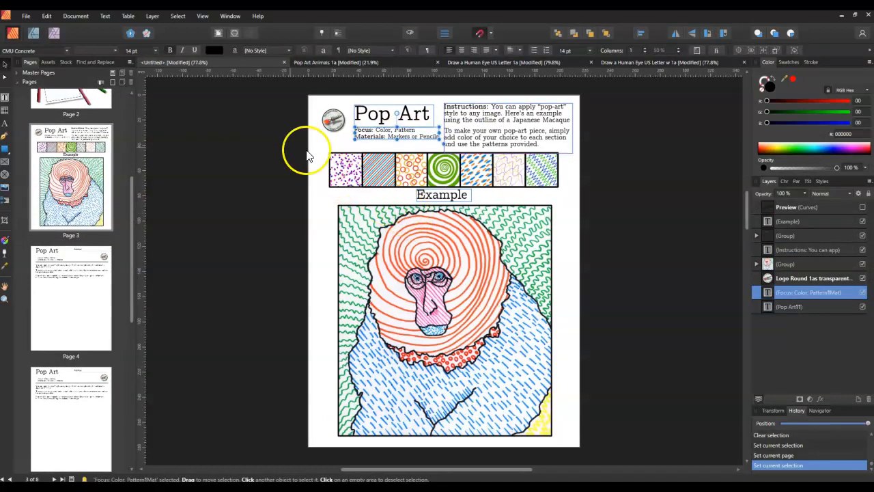
On page 4, shift the instructions text frame slightly and place a duplicate of it directly below
{"action": "scroll", "coordinate": [134, 296], "scroll_direction": "down", "scroll_amount": 3}
{"action": "left_click", "coordinate": [57, 221]}
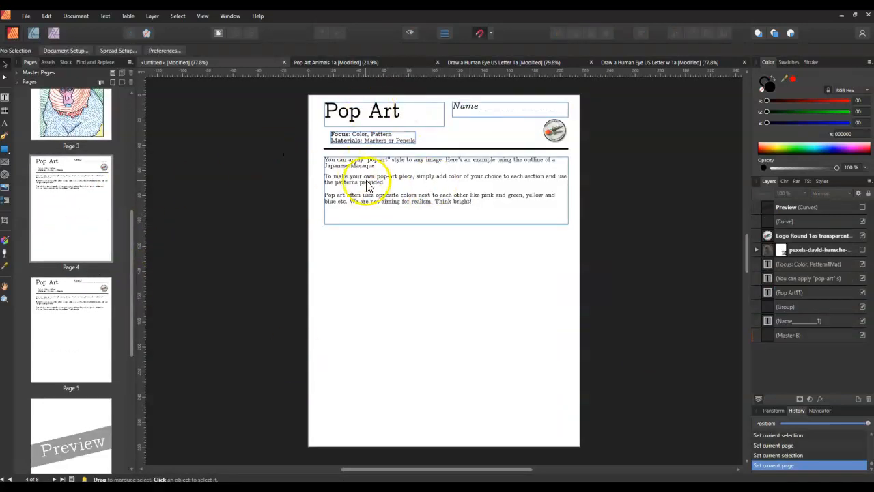
{"action": "left_click", "coordinate": [404, 183]}
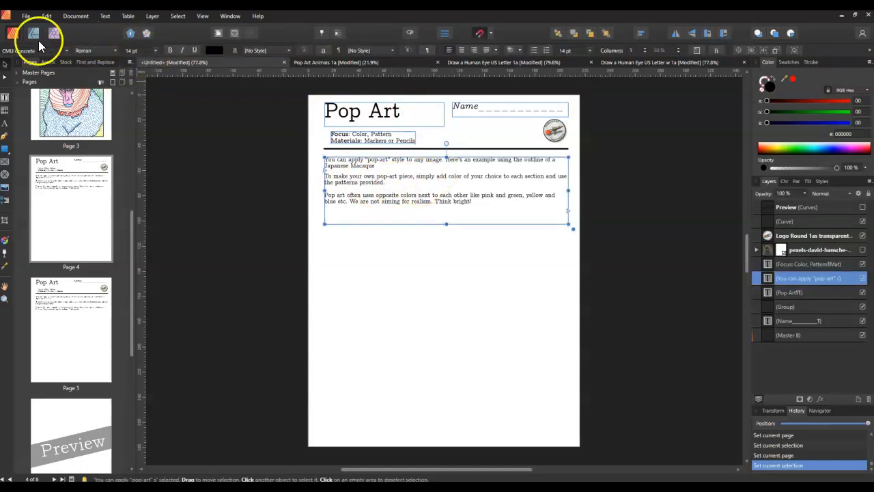
{"action": "mouse_move", "coordinate": [439, 189]}
{"action": "left_mouse_down"}
{"action": "mouse_move", "coordinate": [431, 209]}
{"action": "mouse_move", "coordinate": [435, 185]}
{"action": "left_mouse_up"}
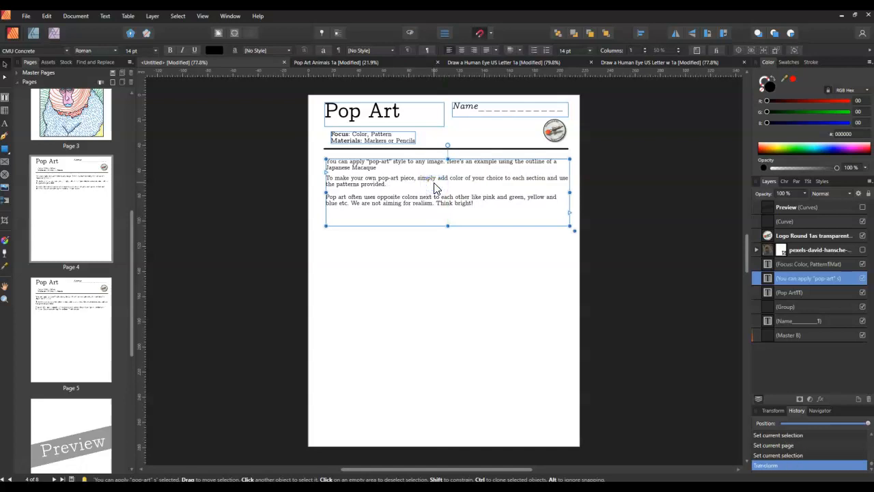
{"action": "left_click_drag", "start_coordinate": [427, 190], "coordinate": [398, 255]}
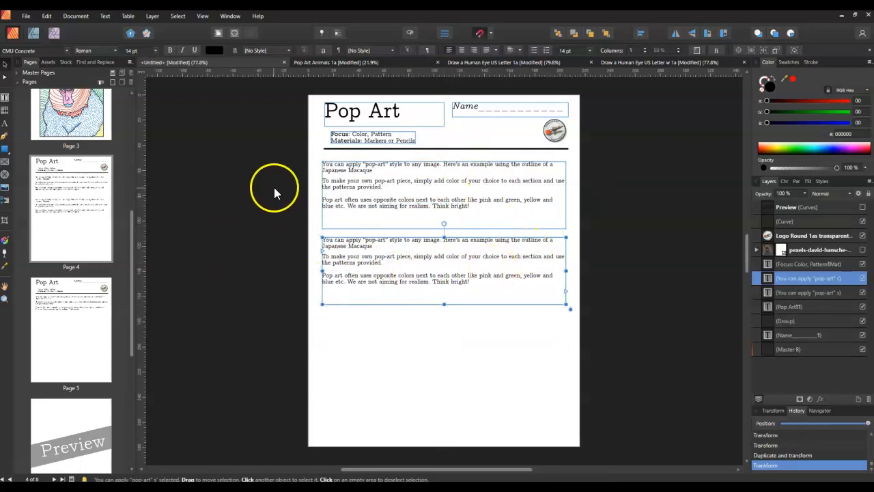
On page 6, move the slanted Preview watermark band slightly down the page
{"action": "left_click_drag", "start_coordinate": [132, 262], "coordinate": [122, 365]}
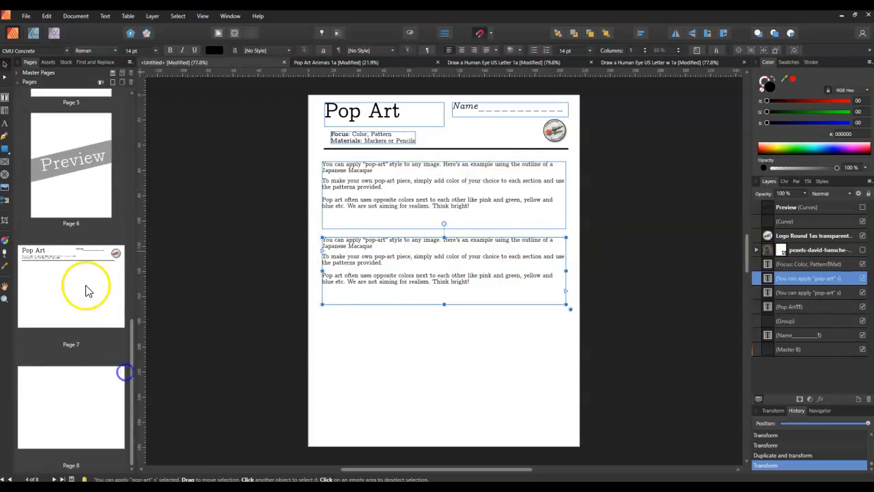
{"action": "left_click", "coordinate": [61, 171]}
{"action": "left_click", "coordinate": [394, 239]}
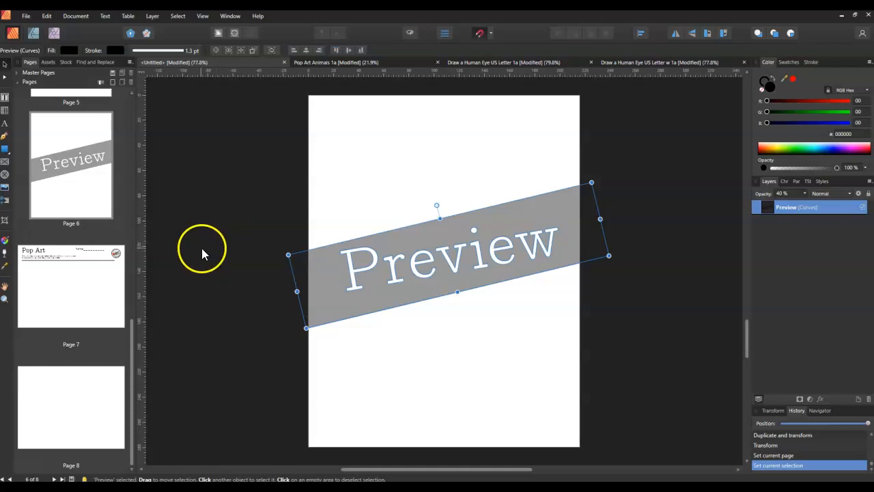
{"action": "left_click_drag", "start_coordinate": [486, 234], "coordinate": [486, 245]}
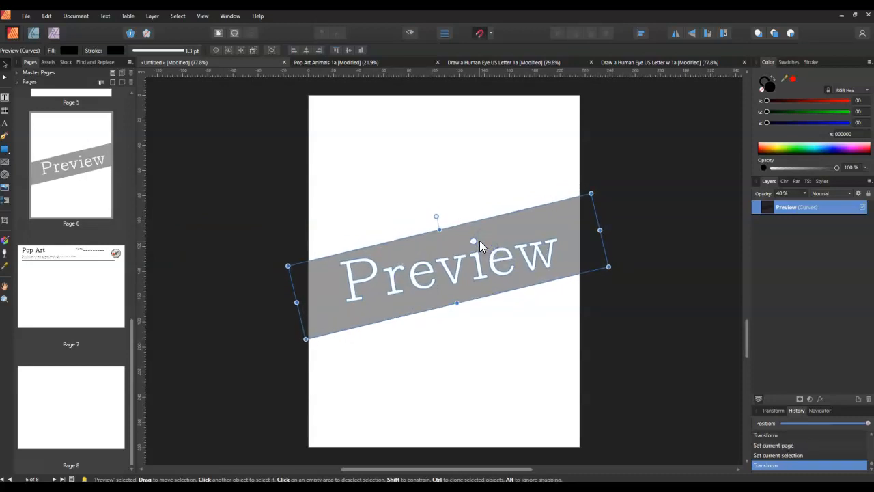
On page 7, shorten the instruction text frame so that it ends just above the horizontal rule
{"action": "left_click_drag", "start_coordinate": [132, 362], "coordinate": [134, 353]}
{"action": "left_click", "coordinate": [73, 308]}
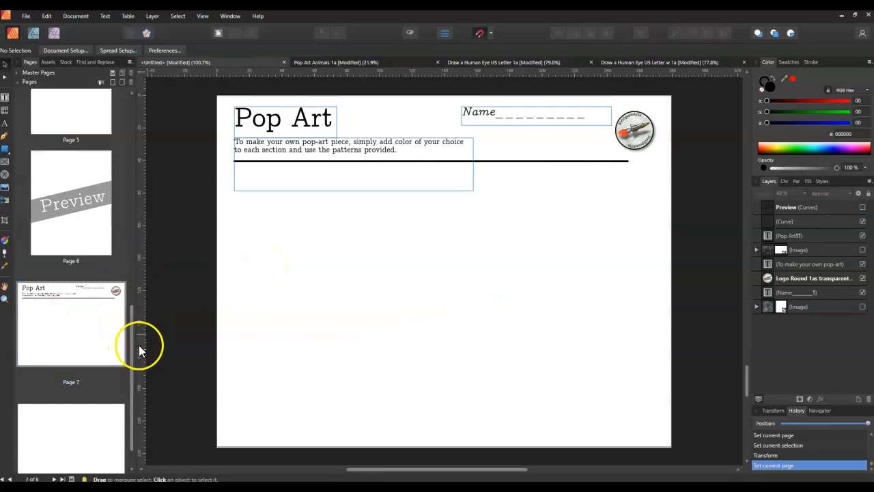
{"action": "left_click", "coordinate": [336, 185]}
{"action": "left_click_drag", "start_coordinate": [354, 192], "coordinate": [355, 156]}
{"action": "left_click", "coordinate": [364, 186]}
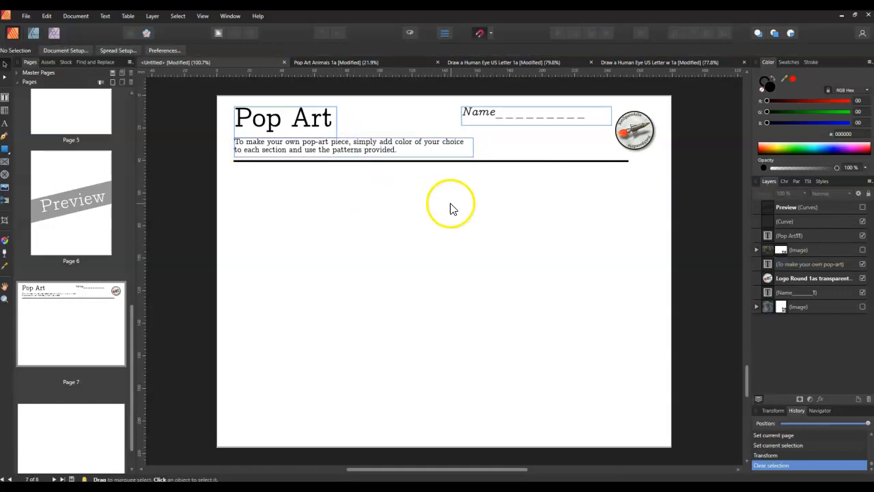
{"action": "left_click_drag", "start_coordinate": [209, 92], "coordinate": [689, 191]}
{"action": "left_click", "coordinate": [575, 280]}
{"action": "left_click_drag", "start_coordinate": [131, 383], "coordinate": [131, 175]}
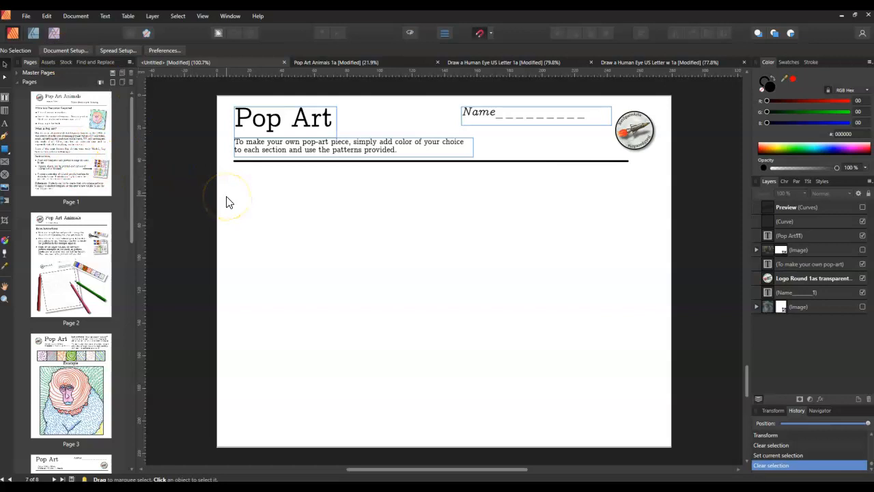
{"action": "left_click_drag", "start_coordinate": [131, 135], "coordinate": [139, 86]}
Open the Export as Template dialog to view the Affinity Templates folder, and close it without saving
{"action": "left_click", "coordinate": [28, 16]}
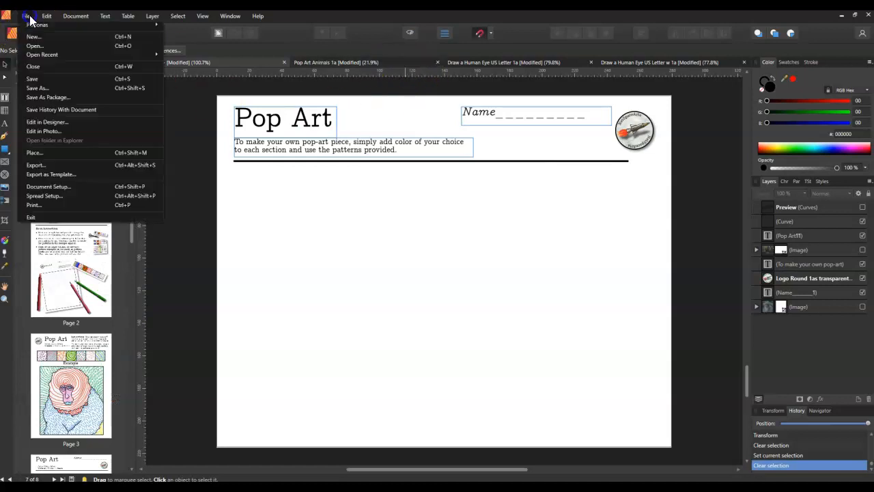
{"action": "left_click", "coordinate": [39, 175]}
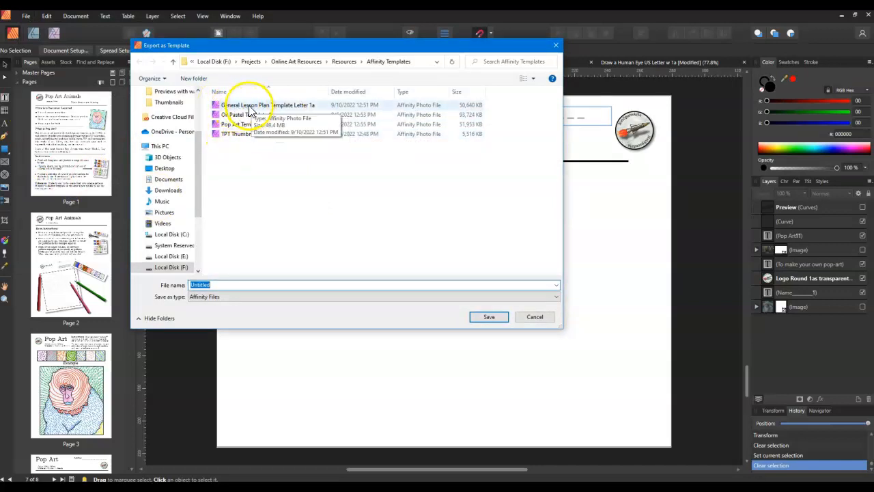
{"action": "left_click", "coordinate": [536, 317]}
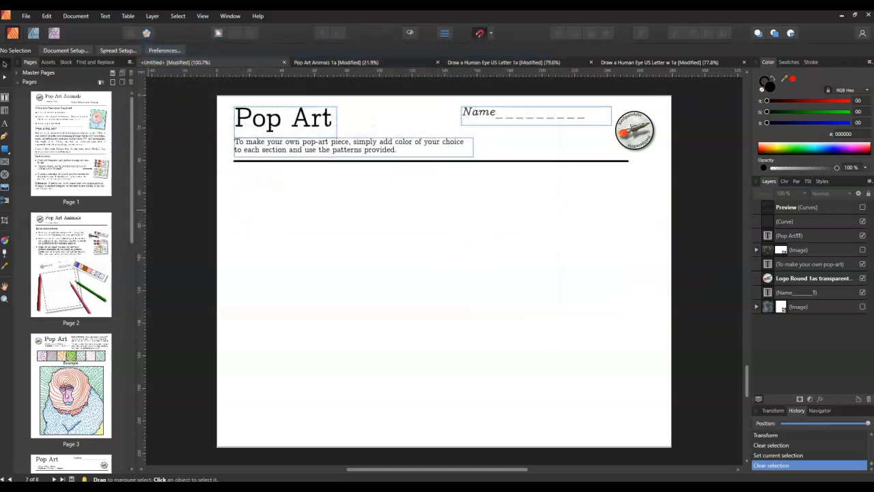
Create a new document from the saved template General Lesson Plan Template Letter 1a
{"action": "left_click", "coordinate": [25, 16]}
{"action": "left_click", "coordinate": [25, 18]}
{"action": "left_click", "coordinate": [25, 17]}
{"action": "left_click", "coordinate": [27, 28]}
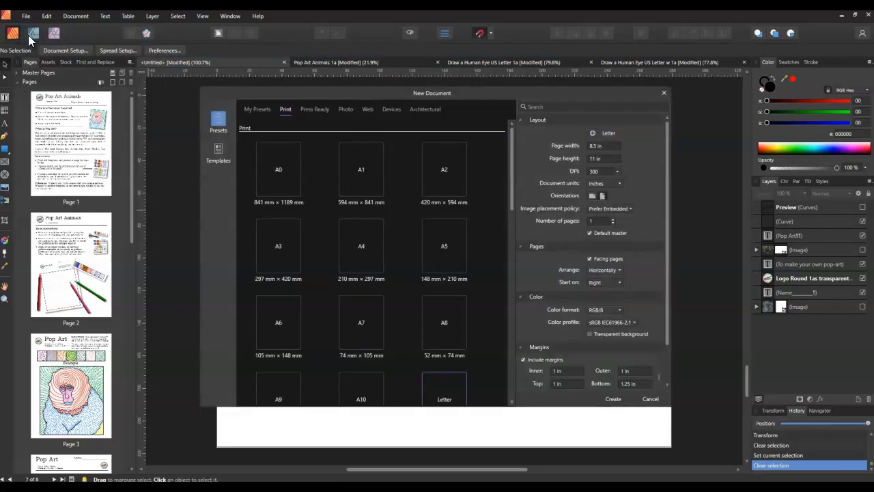
{"action": "left_click_drag", "start_coordinate": [515, 183], "coordinate": [484, 156]}
{"action": "left_click", "coordinate": [217, 137]}
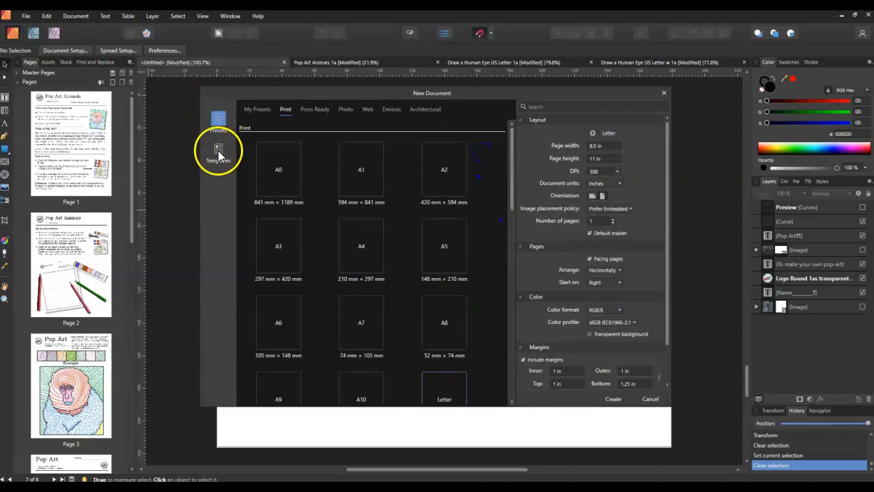
{"action": "left_click", "coordinate": [218, 153]}
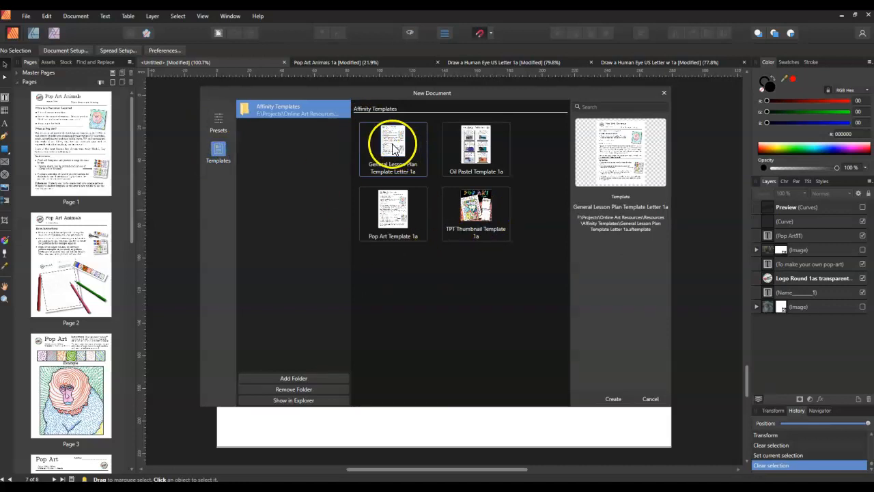
{"action": "left_click", "coordinate": [403, 103]}
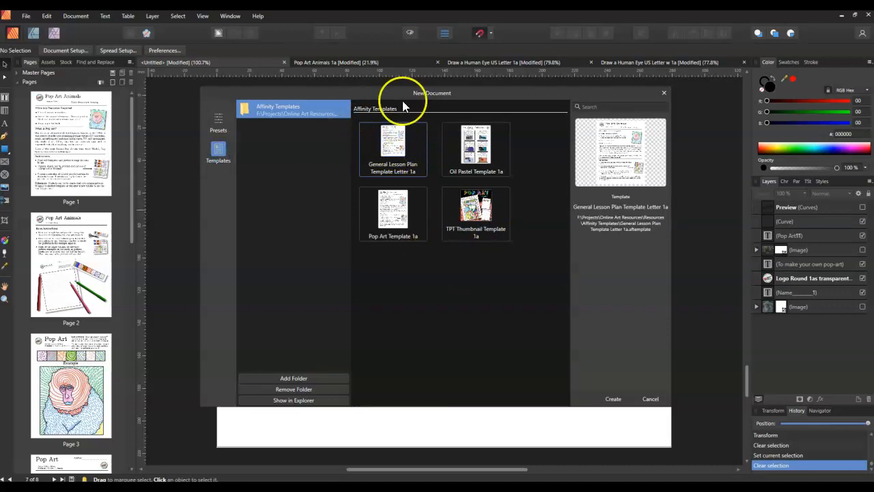
{"action": "left_click", "coordinate": [612, 399]}
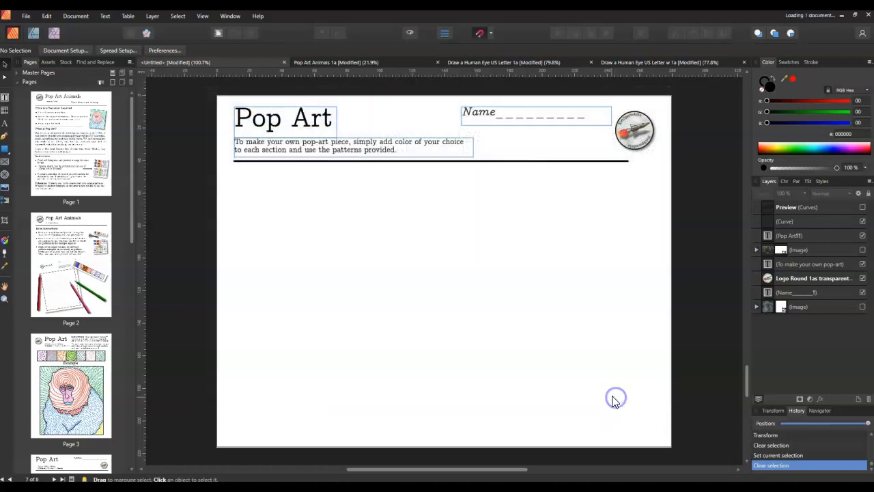
Make the Preview watermark layer visible on pages 1, 2 and 3 of the new document
{"action": "left_click_drag", "start_coordinate": [133, 144], "coordinate": [130, 110]}
{"action": "left_click", "coordinate": [59, 140]}
{"action": "double_click", "coordinate": [61, 137]}
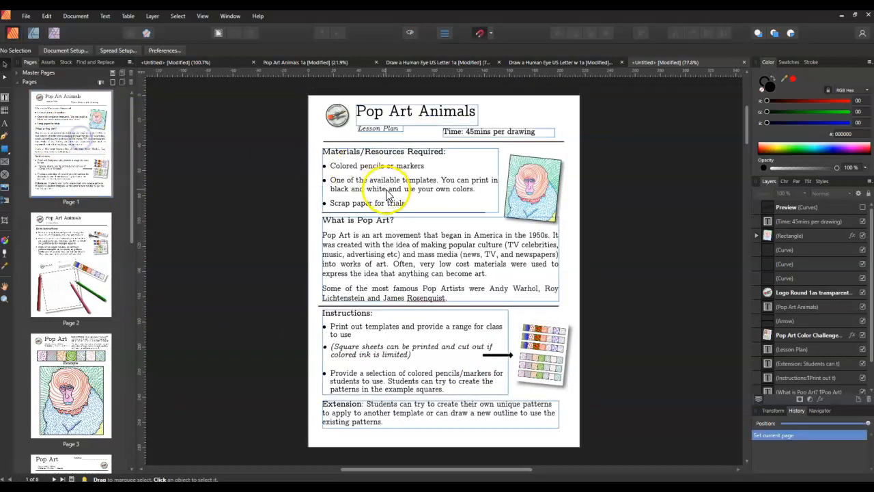
{"action": "left_click", "coordinate": [863, 207]}
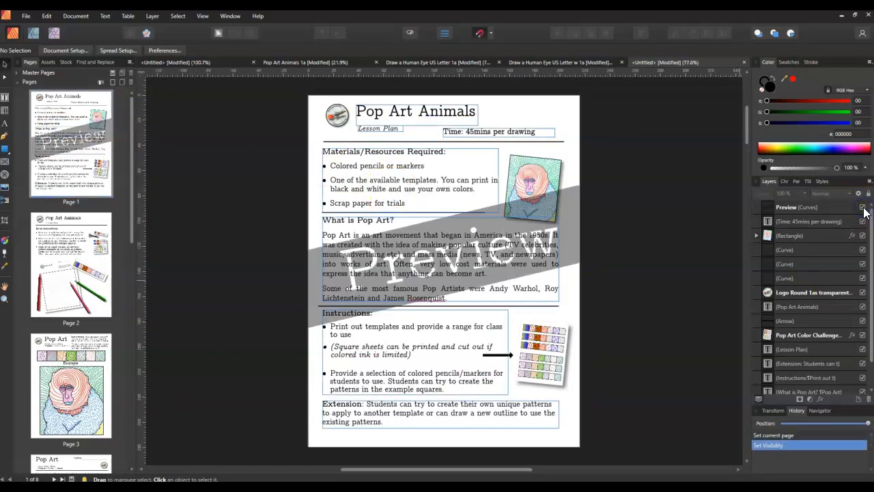
{"action": "double_click", "coordinate": [60, 262]}
{"action": "left_click", "coordinate": [863, 208]}
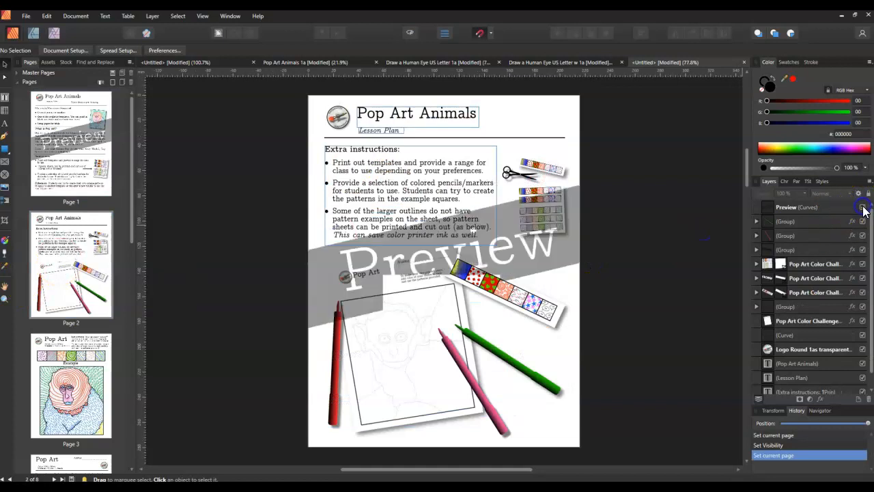
{"action": "double_click", "coordinate": [69, 369]}
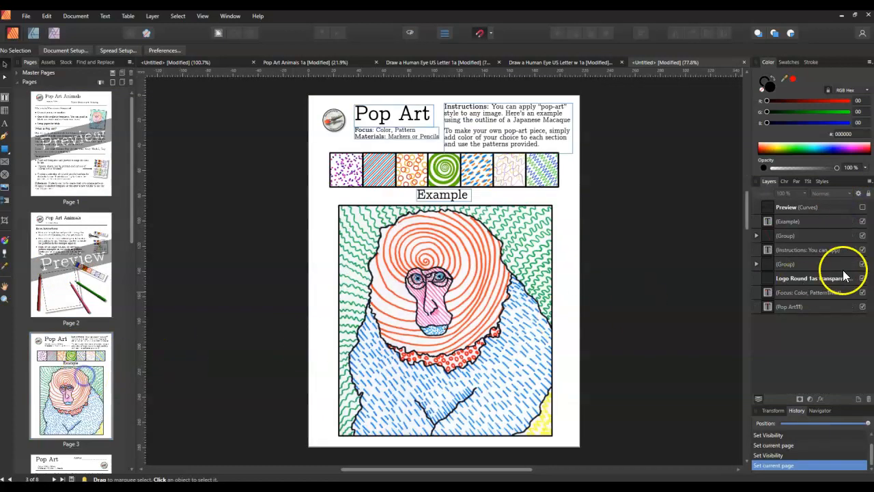
{"action": "left_click", "coordinate": [863, 208]}
Make the Preview watermark layer visible on page 7
{"action": "left_click_drag", "start_coordinate": [133, 207], "coordinate": [124, 311]}
{"action": "left_click_drag", "start_coordinate": [133, 273], "coordinate": [132, 364]}
{"action": "left_click", "coordinate": [61, 345]}
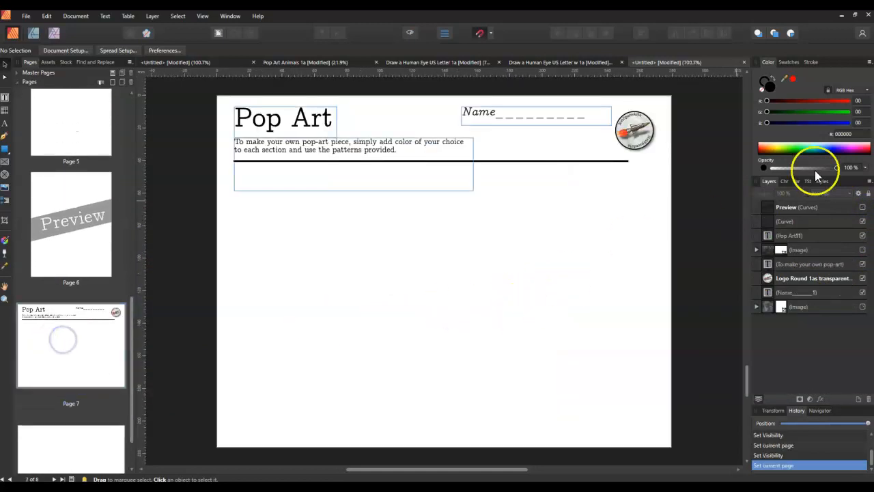
{"action": "left_click", "coordinate": [863, 208]}
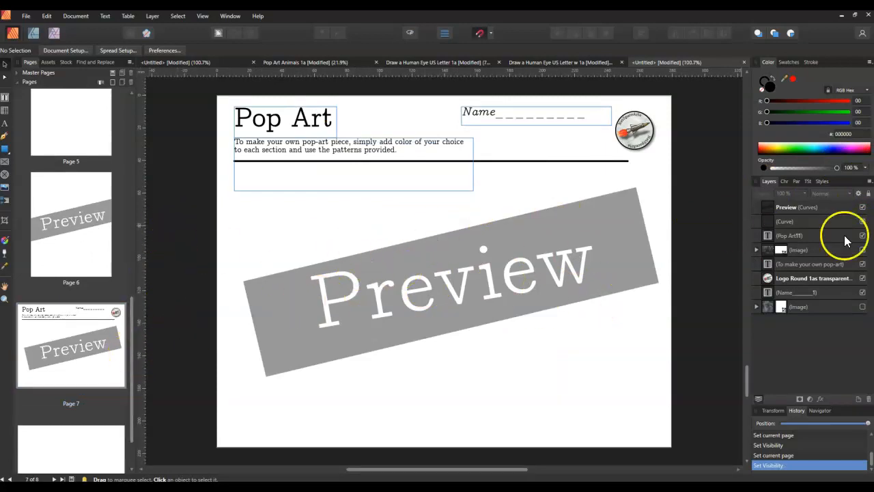
Hide the Preview watermark layer on pages 7, 6, 3, 2 and 1
{"action": "left_click", "coordinate": [97, 233]}
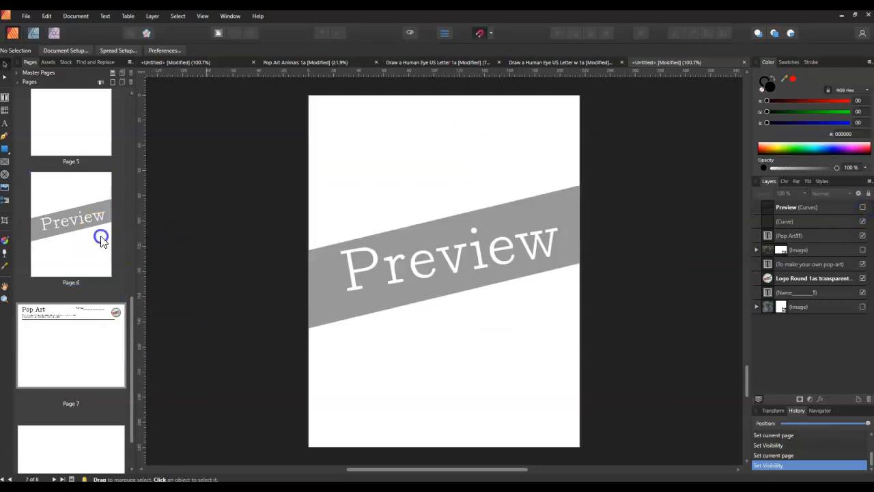
{"action": "left_click", "coordinate": [862, 207]}
{"action": "left_click_drag", "start_coordinate": [132, 313], "coordinate": [134, 167]}
{"action": "left_click", "coordinate": [87, 262]}
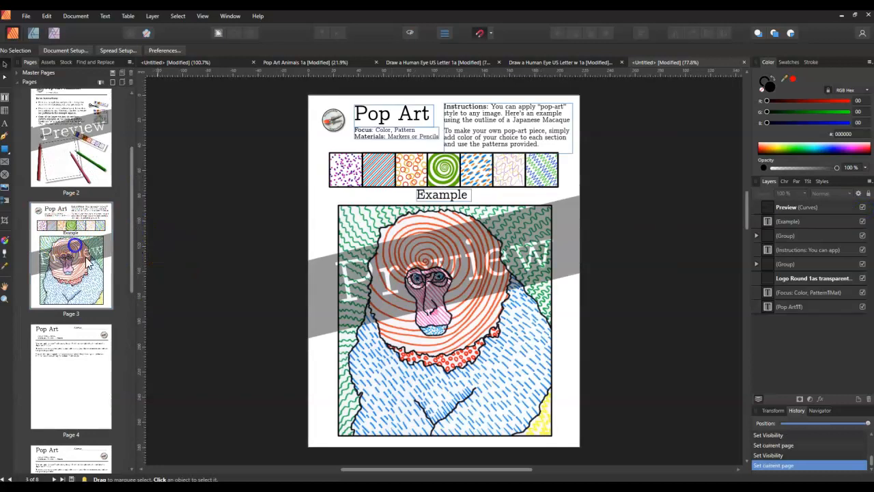
{"action": "left_click", "coordinate": [862, 207]}
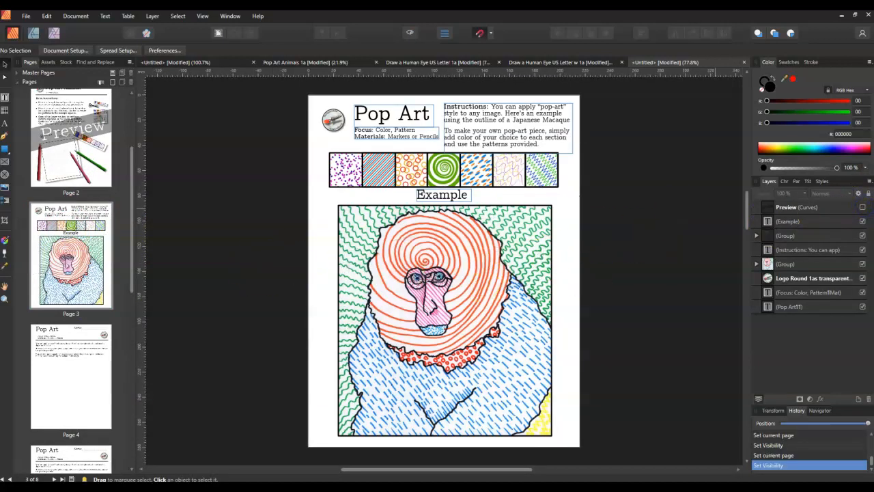
{"action": "left_click", "coordinate": [85, 140]}
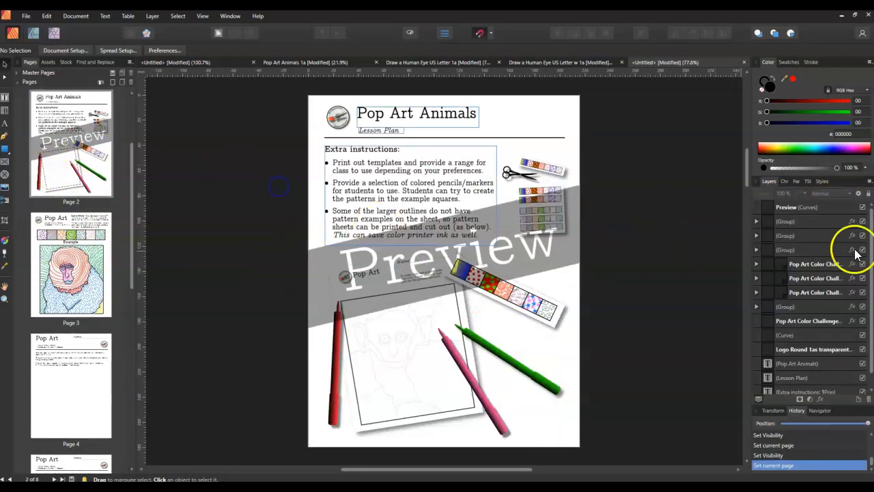
{"action": "left_click", "coordinate": [863, 207]}
{"action": "scroll", "coordinate": [135, 181], "scroll_direction": "up", "scroll_amount": 3}
{"action": "left_click", "coordinate": [102, 133]}
{"action": "left_click", "coordinate": [862, 207]}
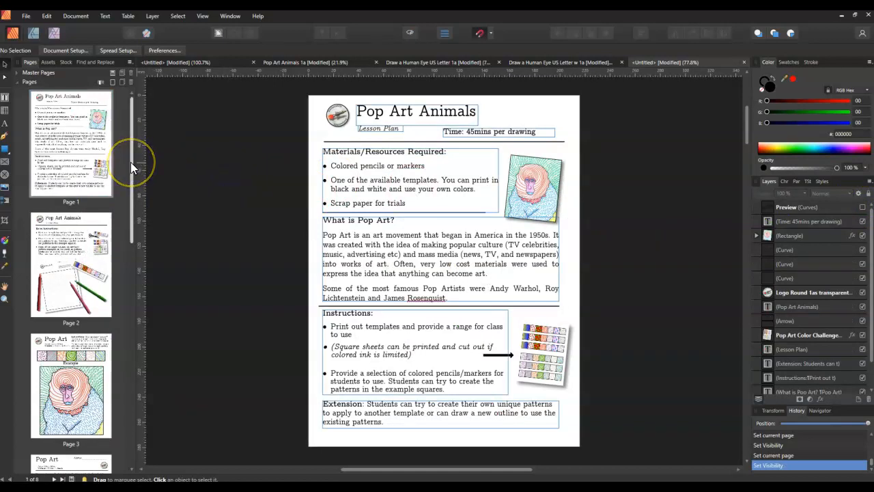
Export all pages as a PDF with the flatten preset, saved as 1a in the Thumbnails folder
{"action": "left_click_drag", "start_coordinate": [133, 160], "coordinate": [136, 276]}
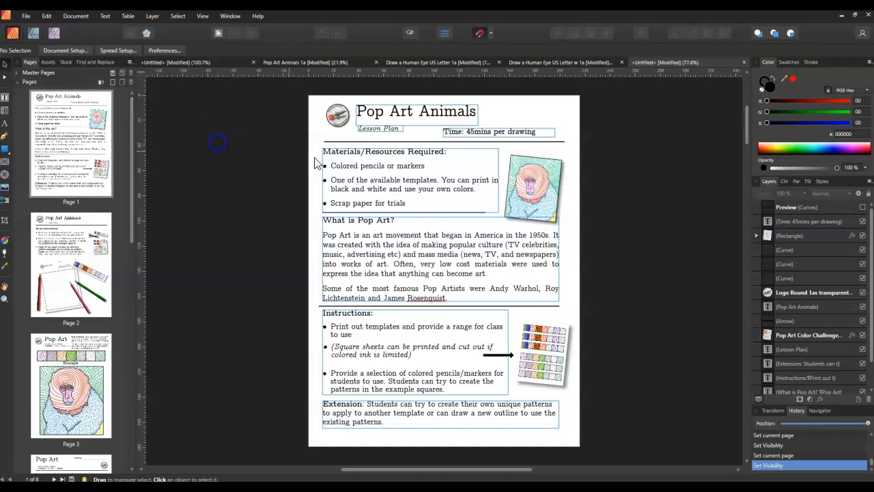
{"action": "left_click", "coordinate": [27, 15]}
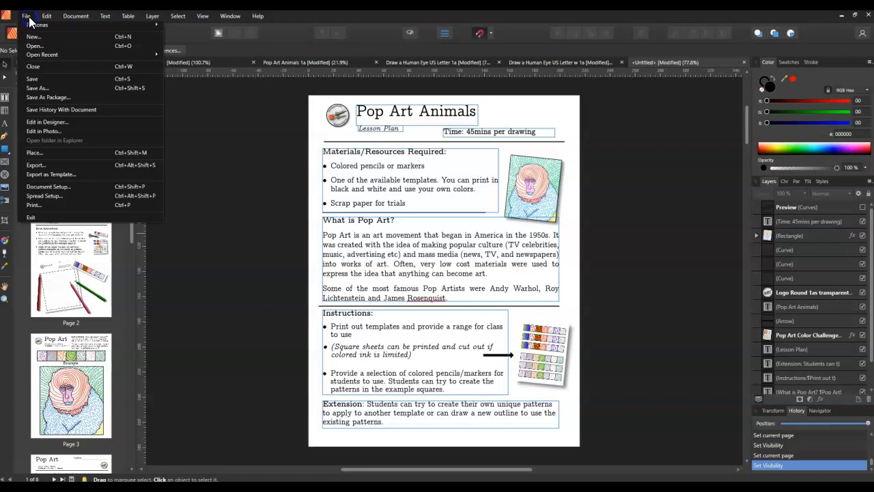
{"action": "left_click", "coordinate": [41, 164]}
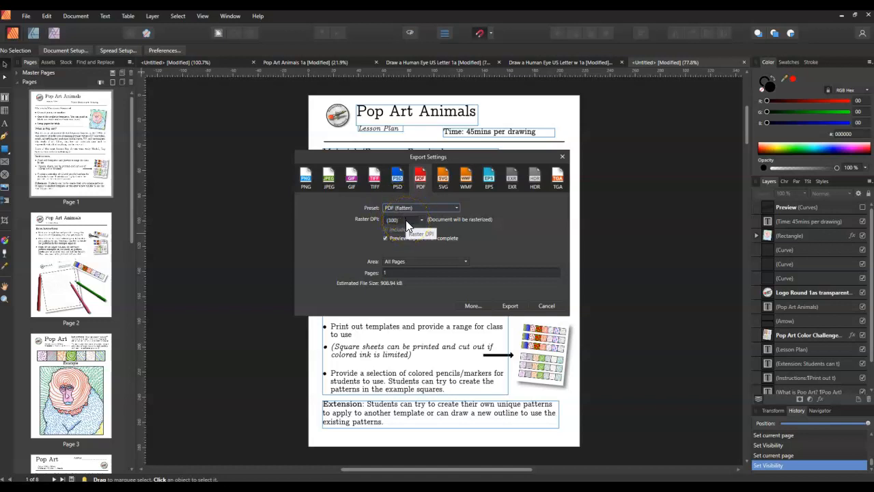
{"action": "left_click", "coordinate": [392, 272]}
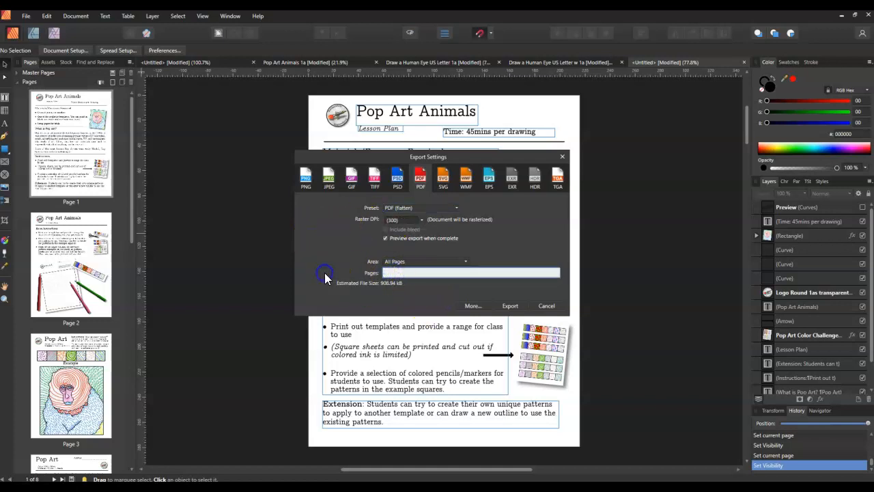
{"action": "left_click", "coordinate": [510, 305]}
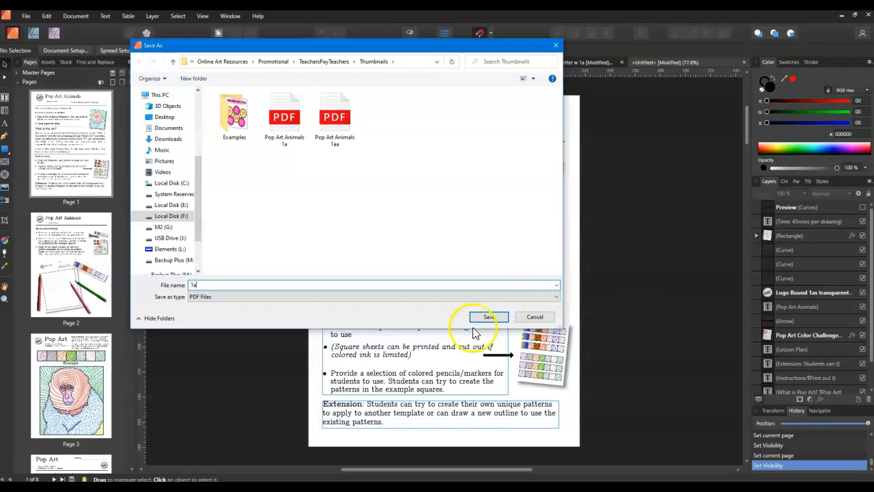
{"action": "left_click", "coordinate": [487, 316]}
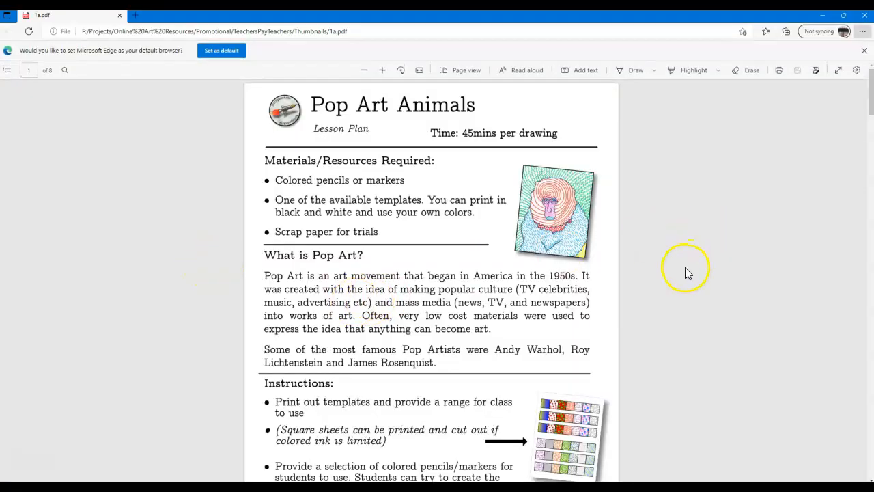
Review the first pages of the exported PDF, close it, and look through pages 2 to 4 of the document
{"action": "left_click_drag", "start_coordinate": [871, 93], "coordinate": [866, 159]}
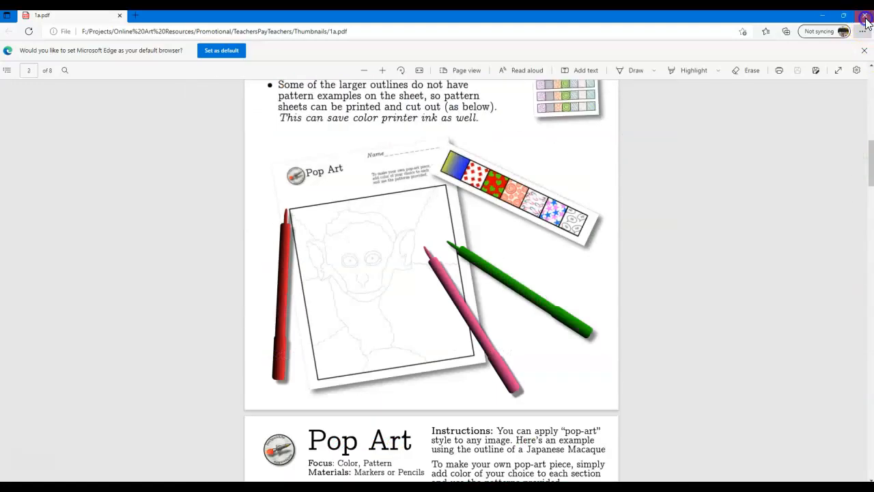
{"action": "left_click", "coordinate": [865, 16]}
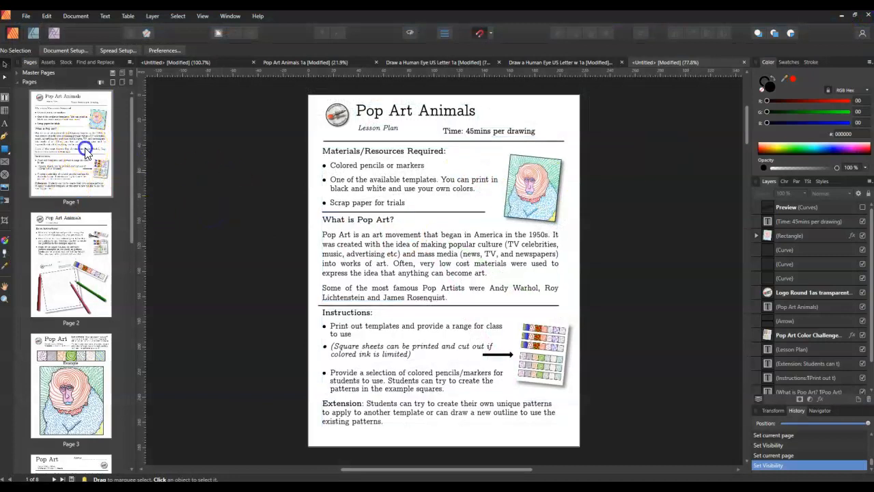
{"action": "left_click", "coordinate": [84, 268]}
{"action": "scroll", "coordinate": [79, 341], "scroll_direction": "down", "scroll_amount": 2}
{"action": "left_click", "coordinate": [74, 309]}
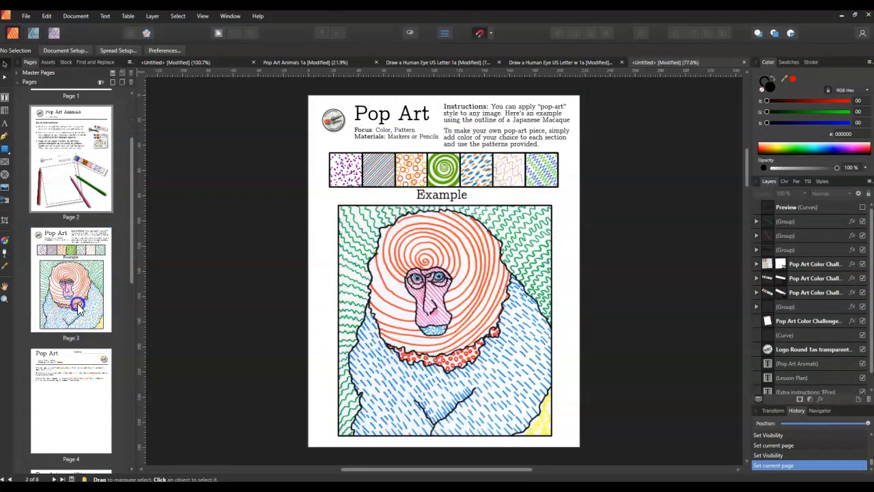
{"action": "left_click", "coordinate": [69, 372]}
Create a new document from the Letter print preset, 8.5 × 11 in, with facing pages
{"action": "left_click", "coordinate": [26, 16]}
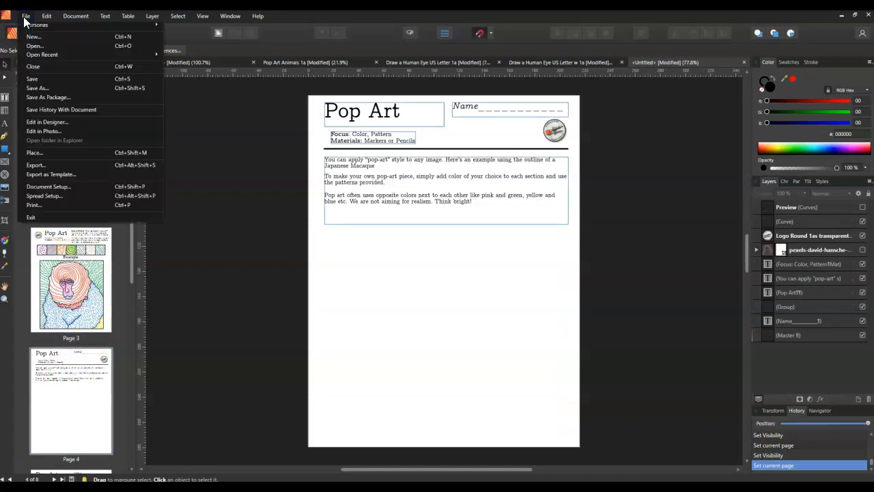
{"action": "left_click", "coordinate": [28, 34]}
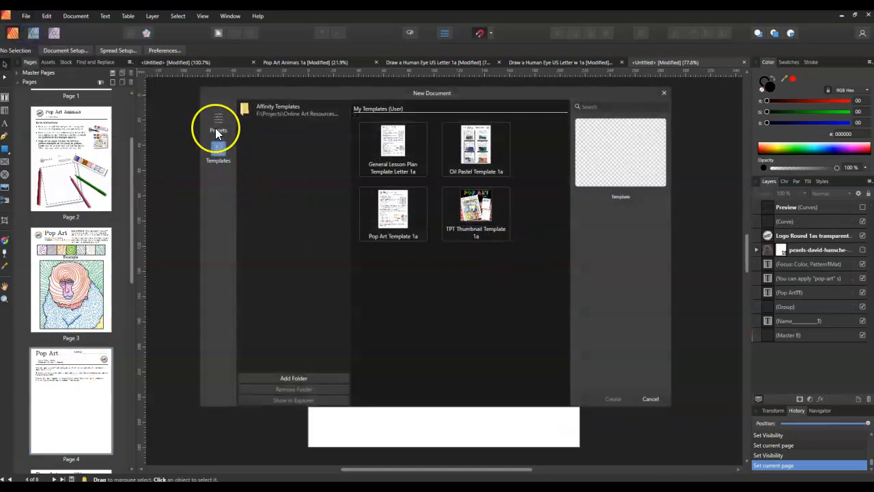
{"action": "left_click", "coordinate": [215, 130]}
{"action": "scroll", "coordinate": [441, 253], "scroll_direction": "up", "scroll_amount": 2}
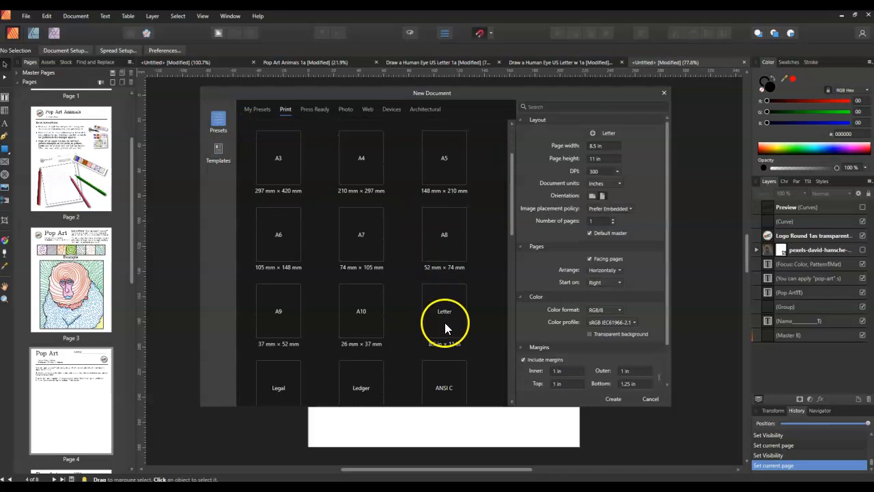
{"action": "left_click", "coordinate": [608, 400]}
{"action": "left_click", "coordinate": [612, 399]}
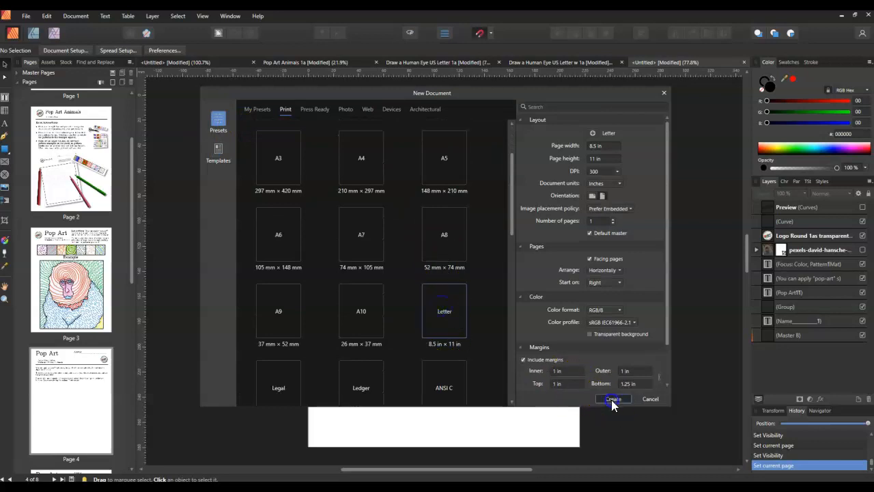
View the document setup, try a vertical arrangement and disabled Facing Pages in the new document settings, and cancel
{"action": "left_click", "coordinate": [72, 52]}
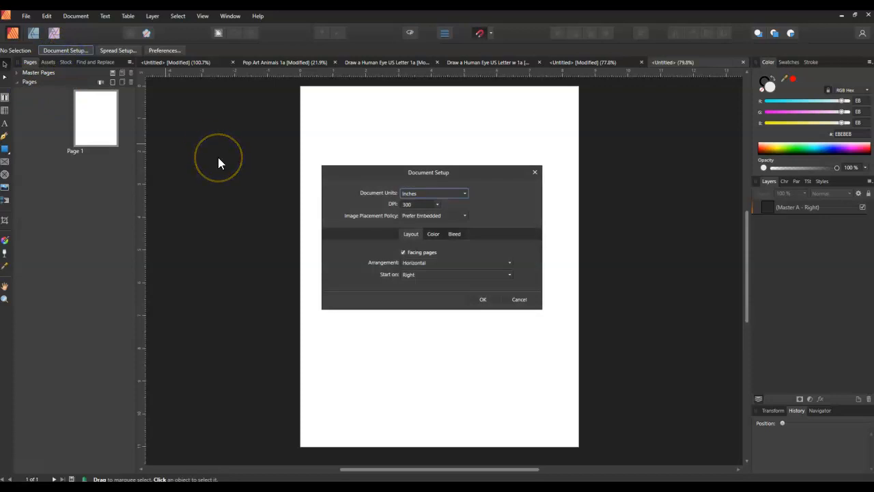
{"action": "left_click", "coordinate": [526, 301]}
{"action": "left_click", "coordinate": [25, 15]}
{"action": "left_click", "coordinate": [27, 37]}
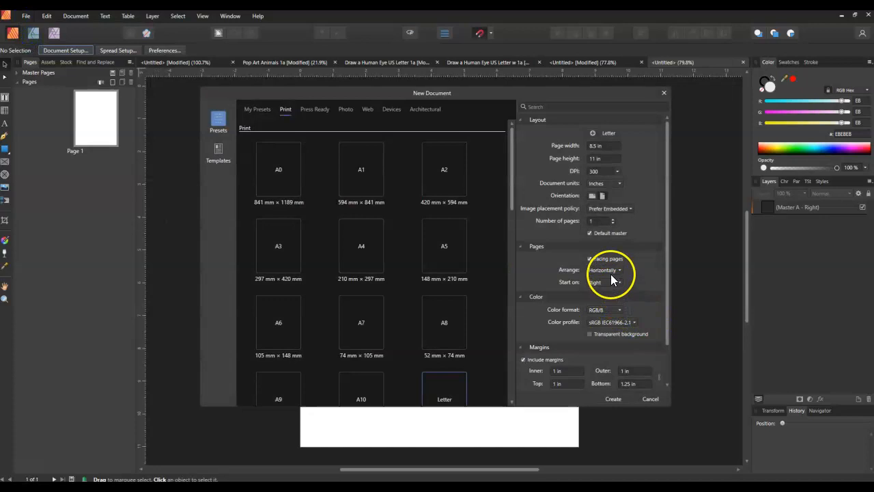
{"action": "left_click", "coordinate": [590, 260]}
{"action": "left_click", "coordinate": [604, 270]}
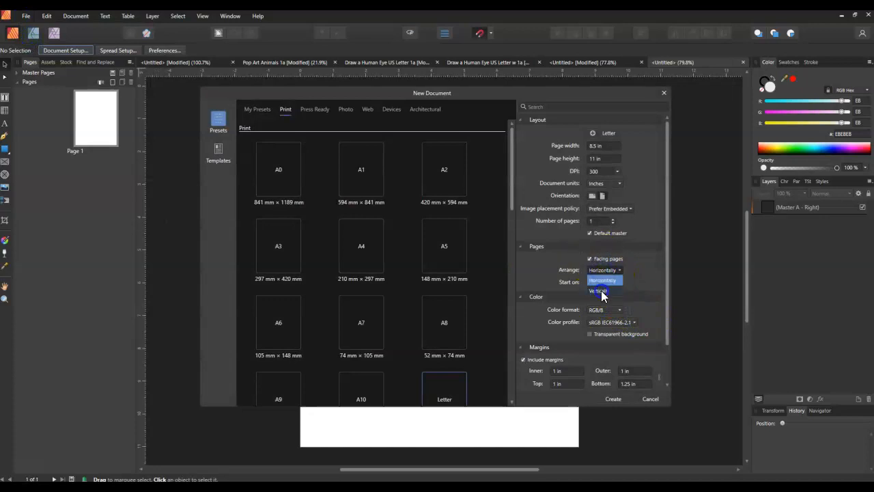
{"action": "left_click", "coordinate": [601, 288]}
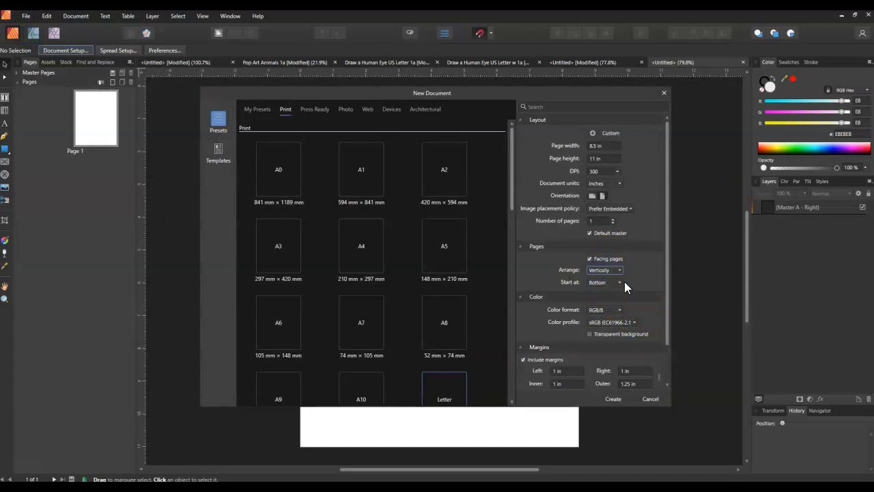
{"action": "left_click", "coordinate": [590, 259]}
{"action": "left_click", "coordinate": [649, 399]}
Duplicate page 1 and duplicate the resulting page 2 to make a two-page spread below the first page
{"action": "left_click", "coordinate": [82, 96]}
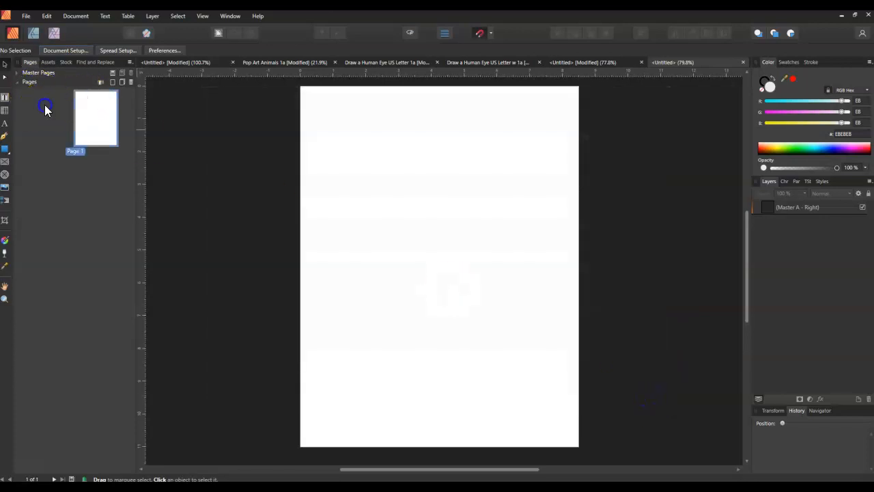
{"action": "right_click", "coordinate": [105, 126]}
{"action": "left_click", "coordinate": [110, 137]}
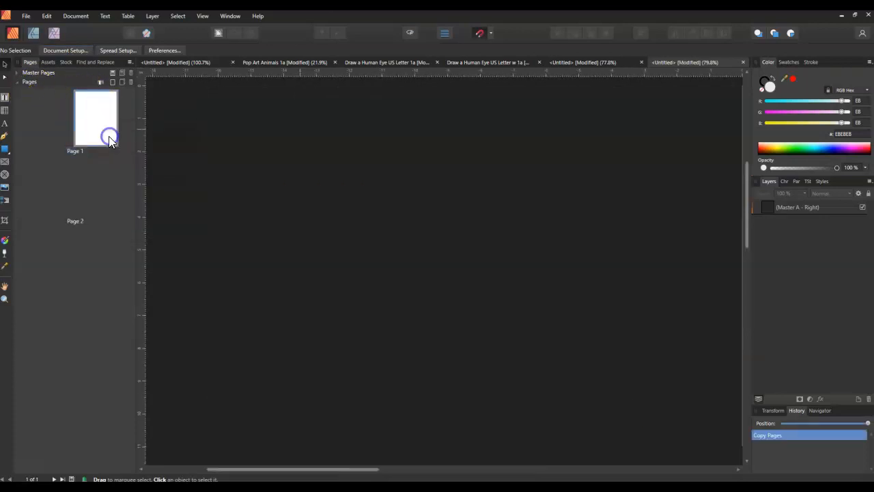
{"action": "left_click", "coordinate": [49, 191]}
{"action": "right_click", "coordinate": [50, 192]}
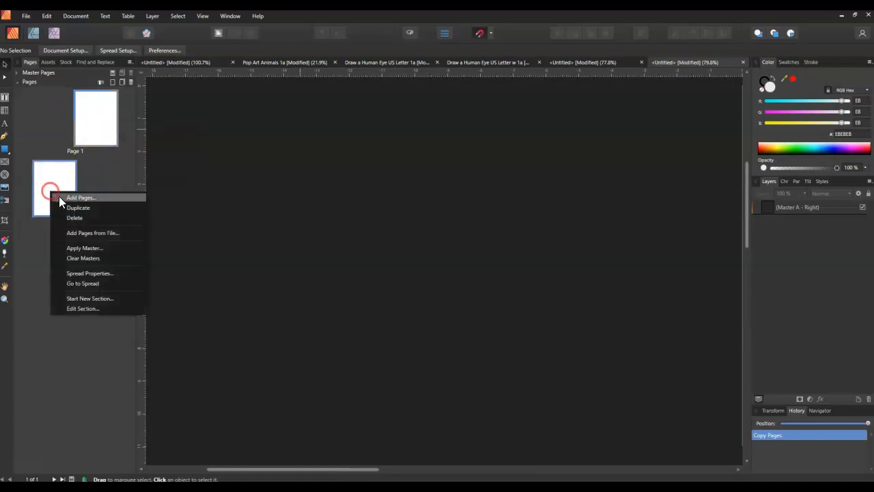
{"action": "left_click", "coordinate": [77, 207]}
Examine how the two pages of the second spread sit side by side and are selected in the page list
{"action": "left_click", "coordinate": [38, 176]}
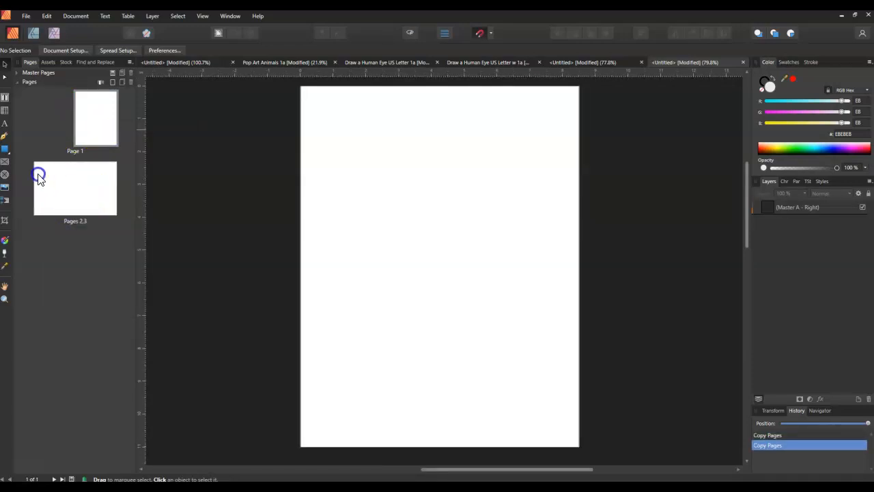
{"action": "left_click", "coordinate": [87, 191]}
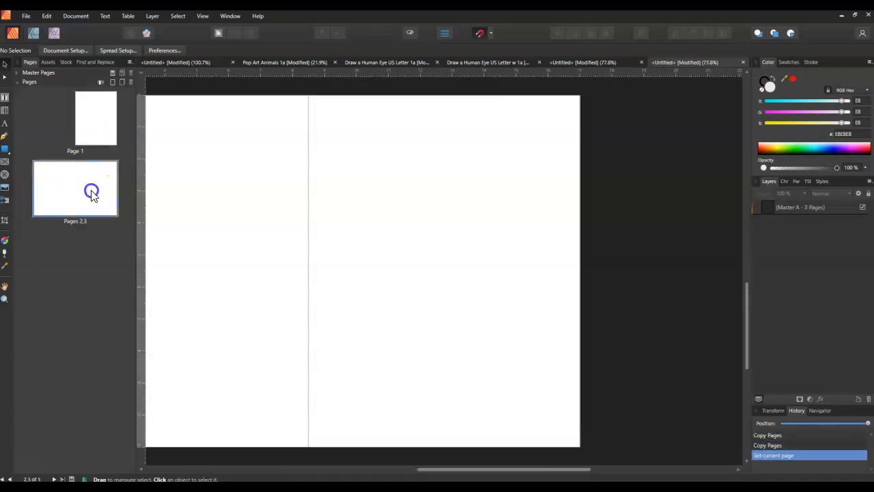
{"action": "left_click", "coordinate": [56, 197]}
{"action": "left_click", "coordinate": [86, 189]}
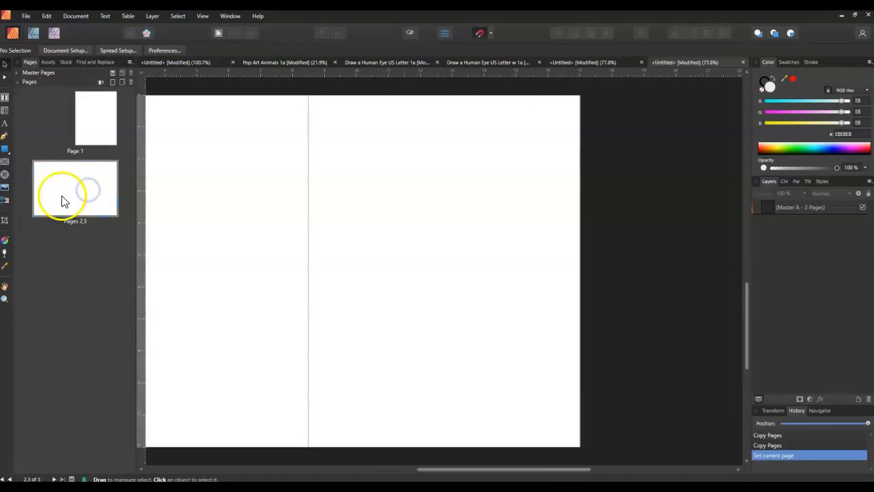
{"action": "left_click", "coordinate": [60, 200]}
{"action": "left_click", "coordinate": [103, 205]}
{"action": "left_click", "coordinate": [106, 205]}
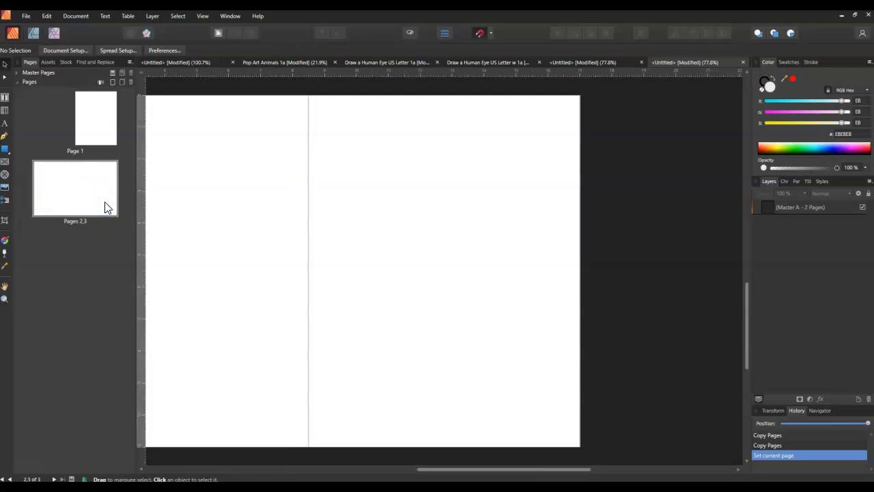
{"action": "left_click", "coordinate": [105, 205]}
{"action": "left_click", "coordinate": [83, 131]}
{"action": "left_click", "coordinate": [108, 50]}
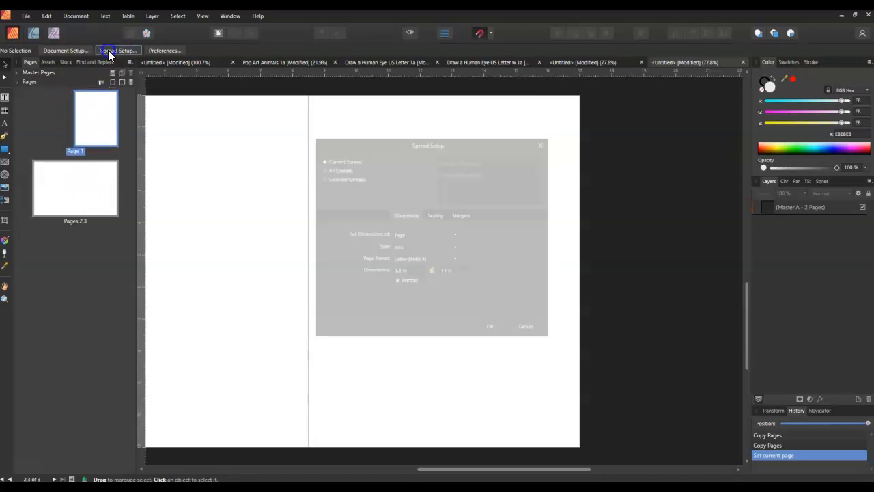
{"action": "left_click", "coordinate": [530, 330]}
Set the document arrangement to vertical, turn off facing pages in the document setup, and go through the resulting single pages
{"action": "left_click", "coordinate": [61, 51]}
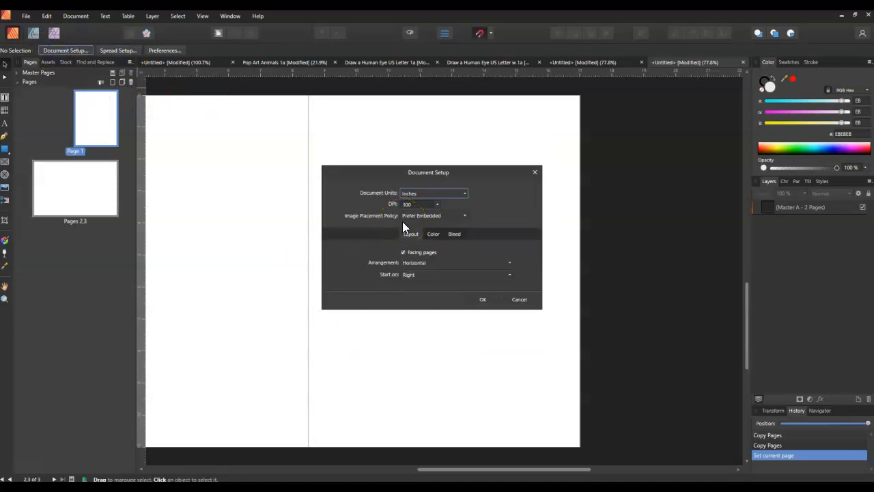
{"action": "left_click", "coordinate": [411, 263]}
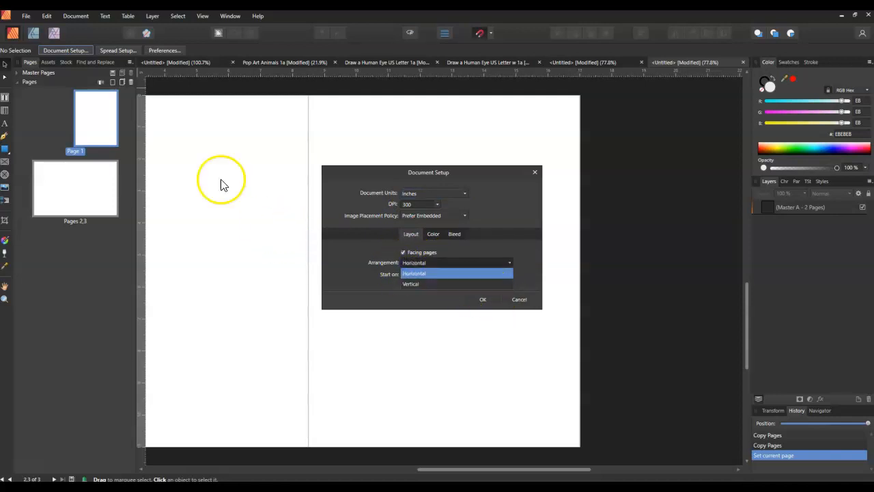
{"action": "left_click", "coordinate": [421, 284]}
{"action": "left_click", "coordinate": [403, 253]}
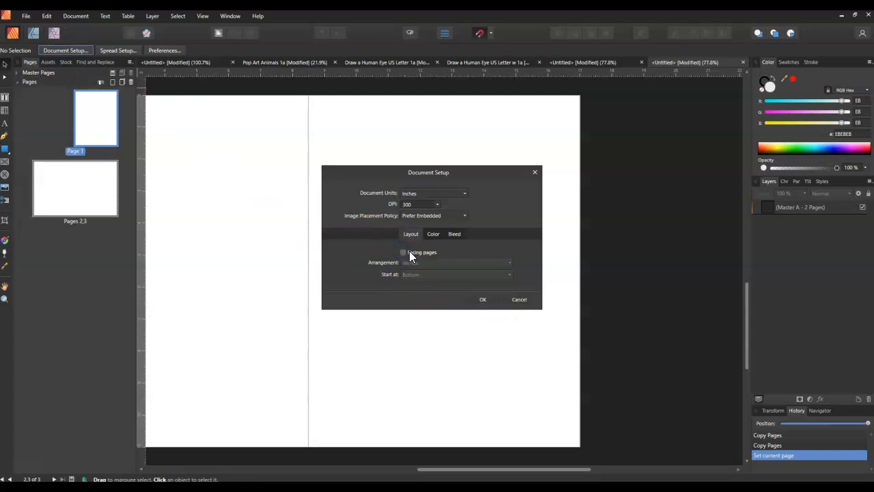
{"action": "left_click", "coordinate": [484, 299]}
{"action": "left_click", "coordinate": [74, 256]}
{"action": "left_click", "coordinate": [77, 369]}
{"action": "left_click", "coordinate": [76, 272]}
{"action": "left_click", "coordinate": [66, 160]}
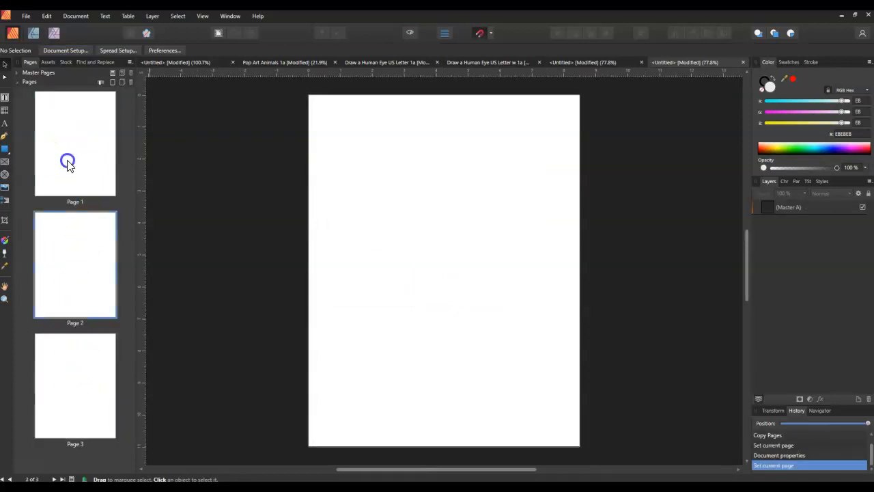
{"action": "left_click", "coordinate": [64, 379]}
{"action": "left_click", "coordinate": [125, 289]}
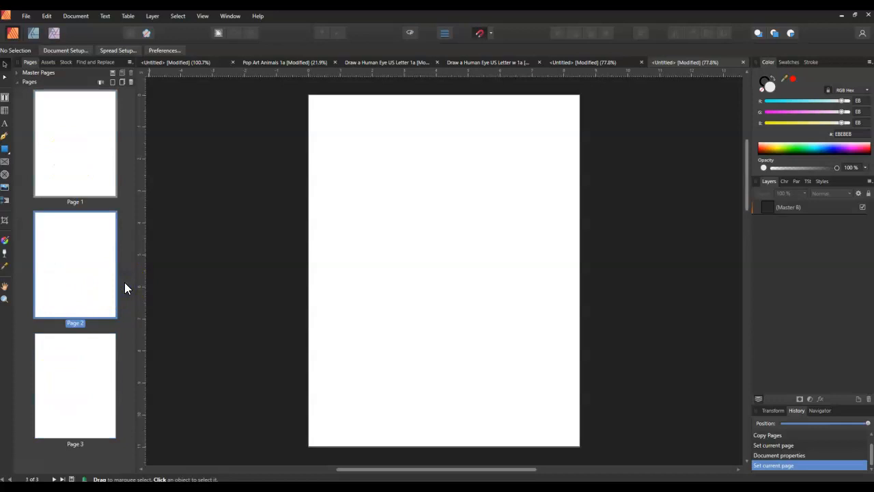
Switch to the Pop Art lesson document and examine its last landscape pages, 7 and 8, in the page list
{"action": "left_click", "coordinate": [162, 63]}
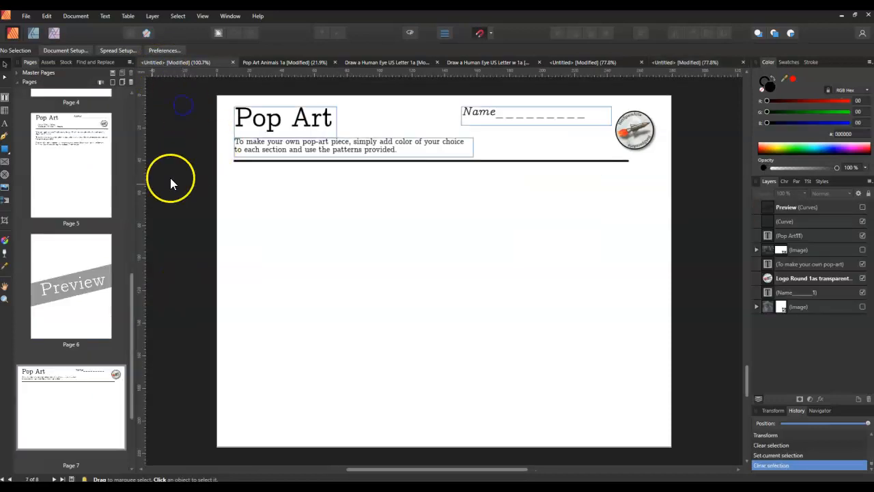
{"action": "scroll", "coordinate": [127, 287], "scroll_direction": "up", "scroll_amount": 2}
{"action": "left_click_drag", "start_coordinate": [131, 325], "coordinate": [132, 403]}
{"action": "left_click", "coordinate": [68, 293]}
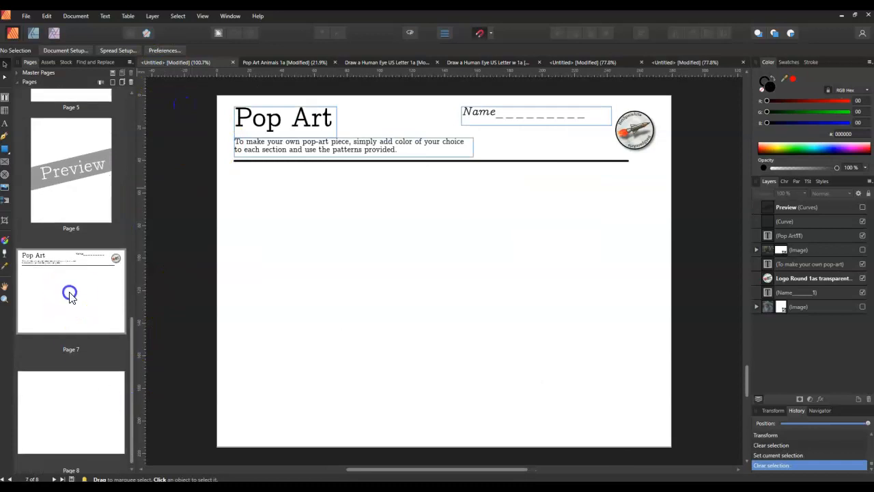
{"action": "left_click", "coordinate": [67, 417]}
{"action": "left_click", "coordinate": [79, 308]}
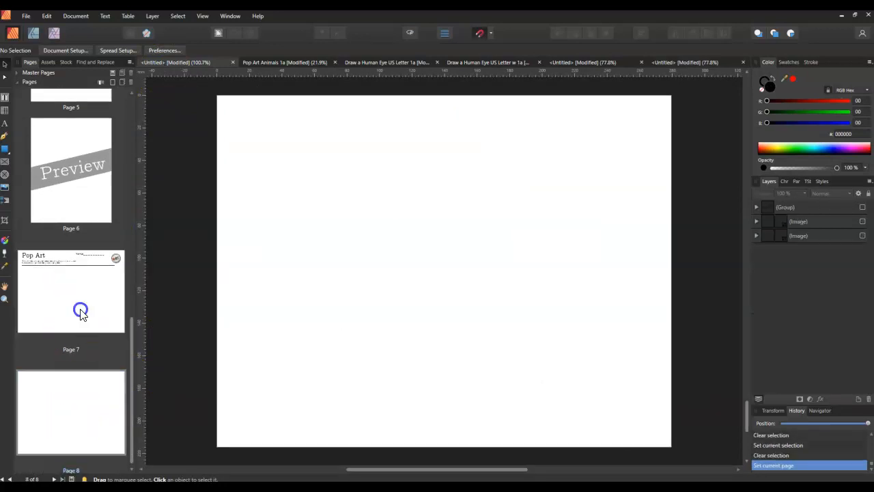
{"action": "left_click_drag", "start_coordinate": [132, 365], "coordinate": [144, 320]}
{"action": "scroll", "coordinate": [115, 294], "scroll_direction": "down", "scroll_amount": 2}
{"action": "left_click", "coordinate": [90, 259]}
{"action": "scroll", "coordinate": [63, 350], "scroll_direction": "down", "scroll_amount": 1}
{"action": "left_click", "coordinate": [73, 406]}
{"action": "right_click", "coordinate": [82, 426]}
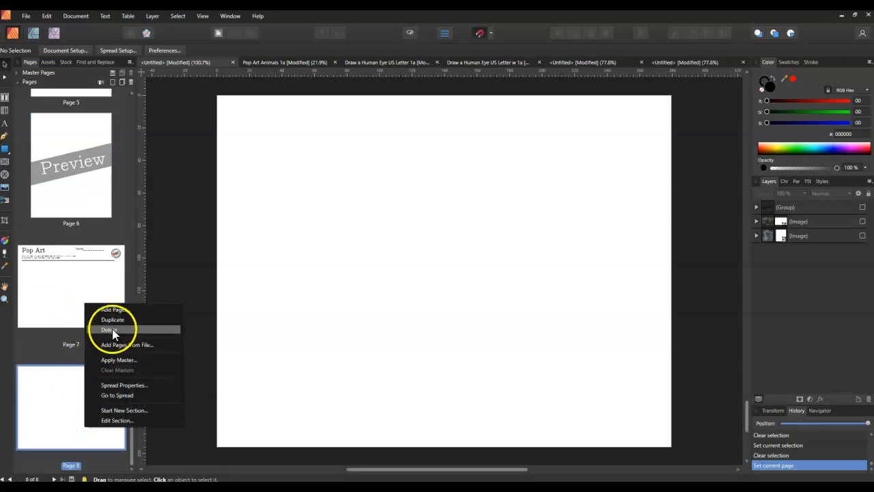
Duplicate the landscape Pop Art page 7 and go to the copy
{"action": "left_click", "coordinate": [71, 288]}
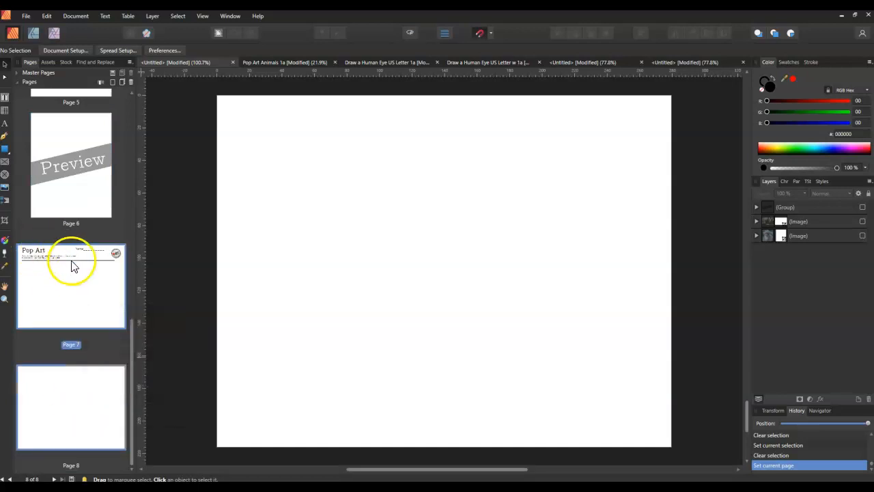
{"action": "right_click", "coordinate": [60, 284]}
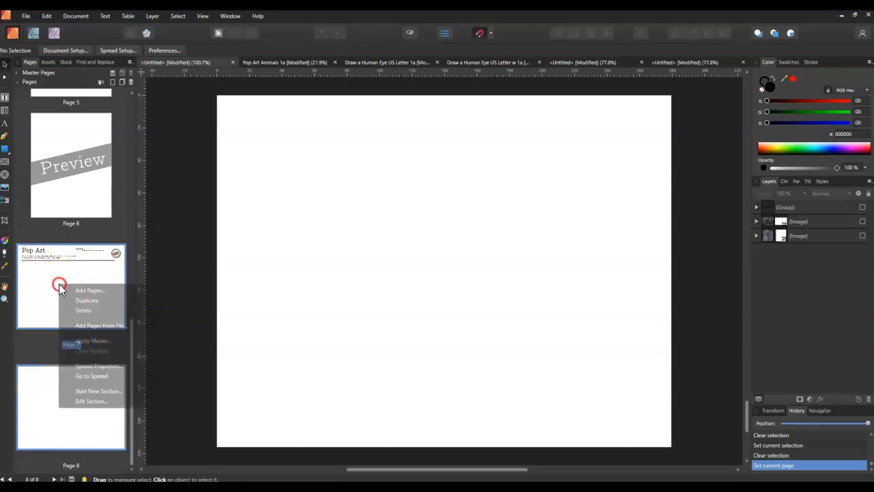
{"action": "left_click", "coordinate": [79, 300]}
{"action": "left_click", "coordinate": [74, 399]}
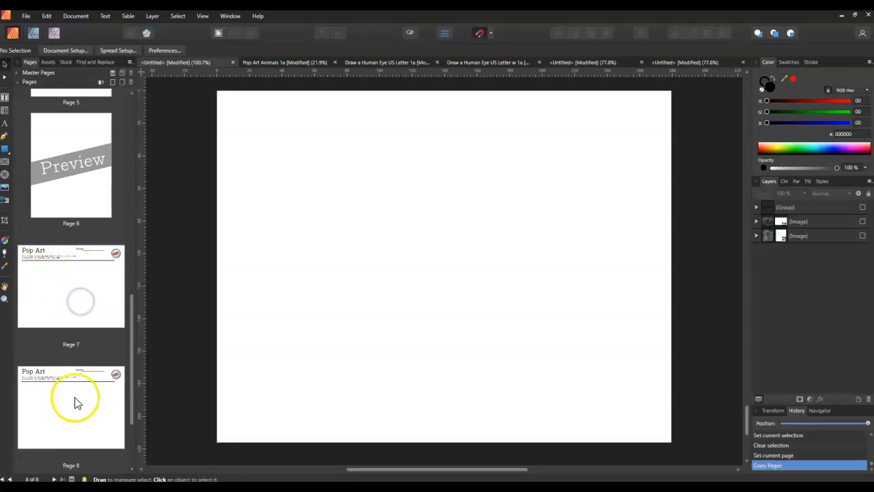
{"action": "scroll", "coordinate": [72, 294], "scroll_direction": "down", "scroll_amount": 3}
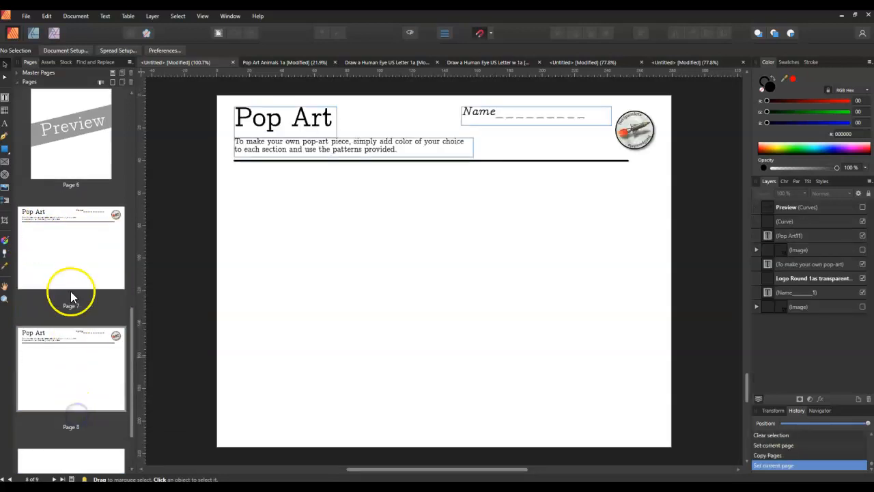
View the Apply Master options and available masters for page 7, and cancel without applying one
{"action": "right_click", "coordinate": [67, 210]}
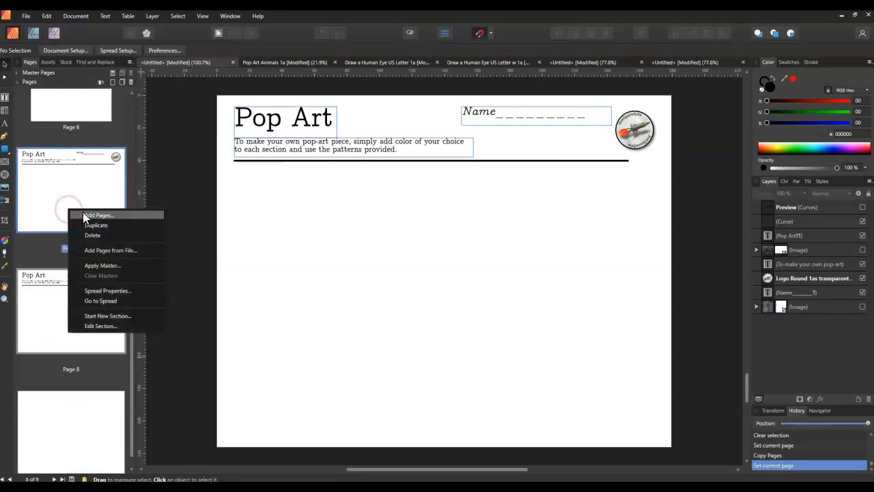
{"action": "left_click", "coordinate": [102, 265]}
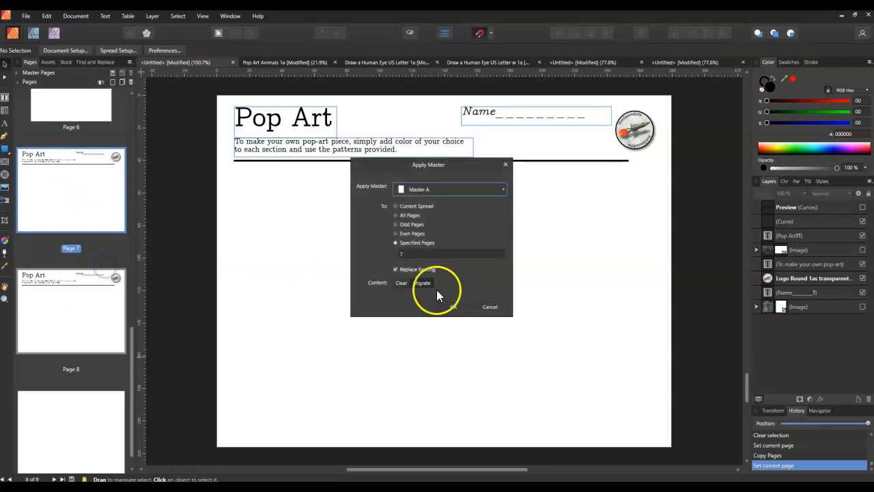
{"action": "left_click", "coordinate": [448, 192]}
{"action": "left_click", "coordinate": [493, 306]}
{"action": "left_click", "coordinate": [497, 307]}
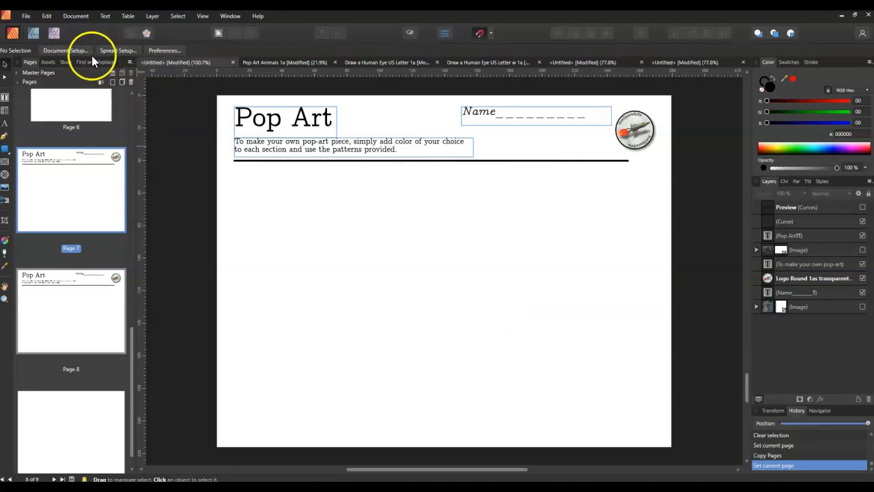
{"action": "left_click", "coordinate": [25, 17]}
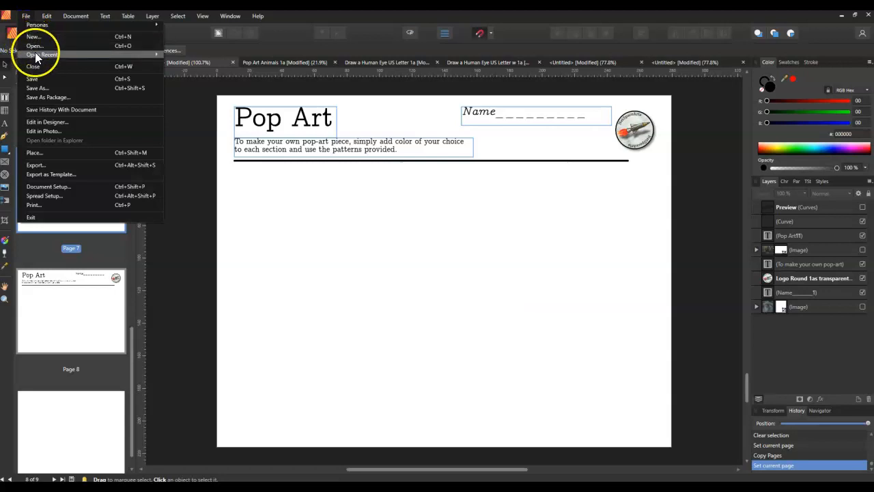
{"action": "left_click", "coordinate": [191, 286]}
Add a portrait Letter (ANSI A) master page, 215.9 × 279.4 mm, named "Master Letter Portrait 1a"
{"action": "scroll", "coordinate": [83, 192], "scroll_direction": "up", "scroll_amount": 5}
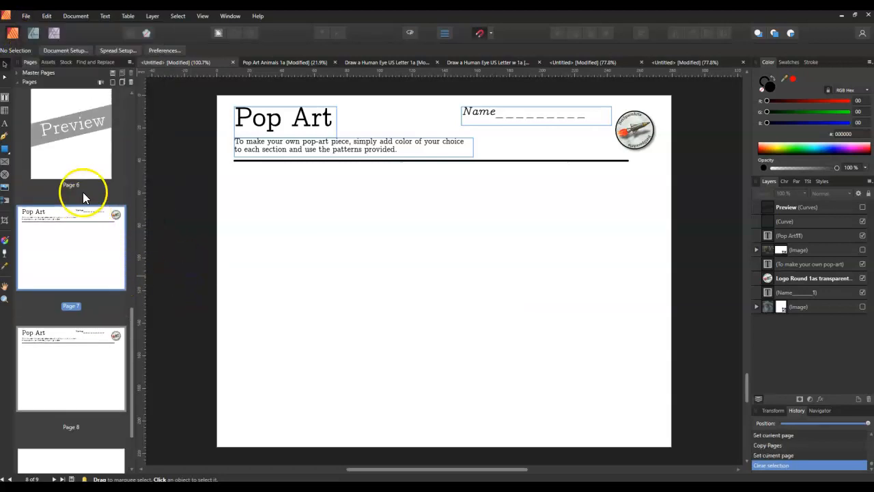
{"action": "left_click_drag", "start_coordinate": [131, 310], "coordinate": [128, 129]}
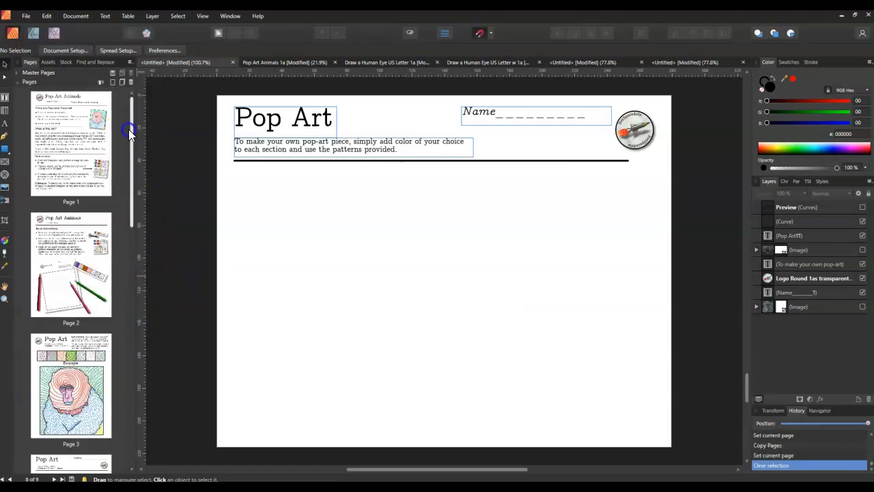
{"action": "left_click", "coordinate": [17, 73]}
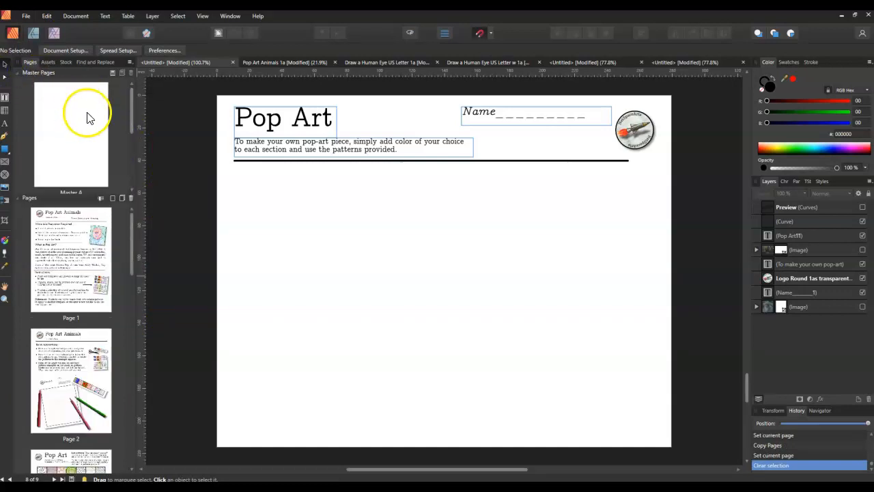
{"action": "left_click", "coordinate": [114, 73]}
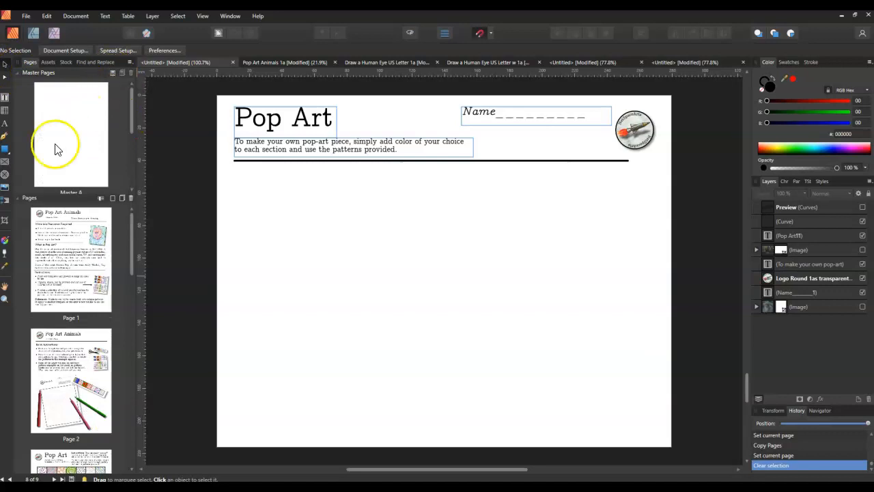
{"action": "left_click", "coordinate": [60, 146]}
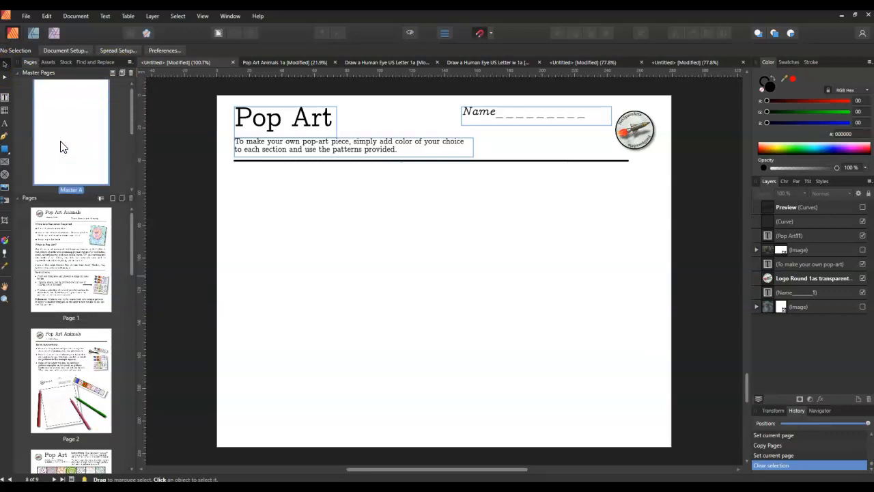
{"action": "left_click", "coordinate": [115, 74]}
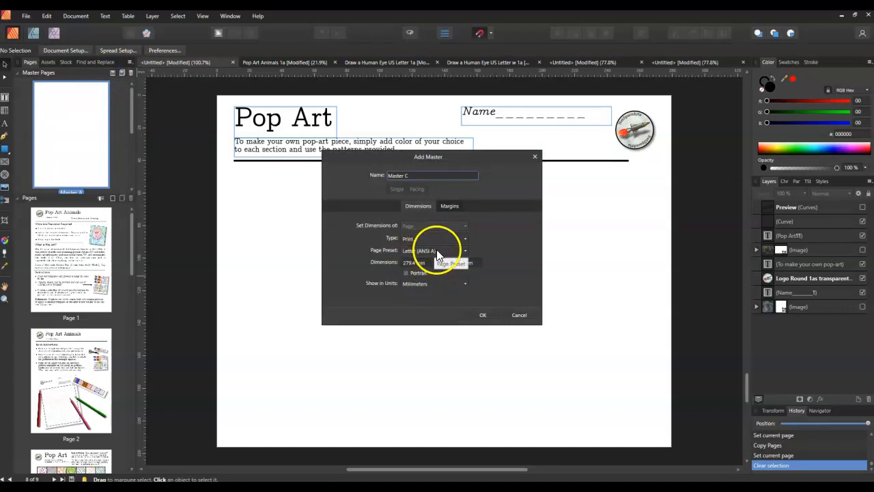
{"action": "left_click", "coordinate": [406, 273]}
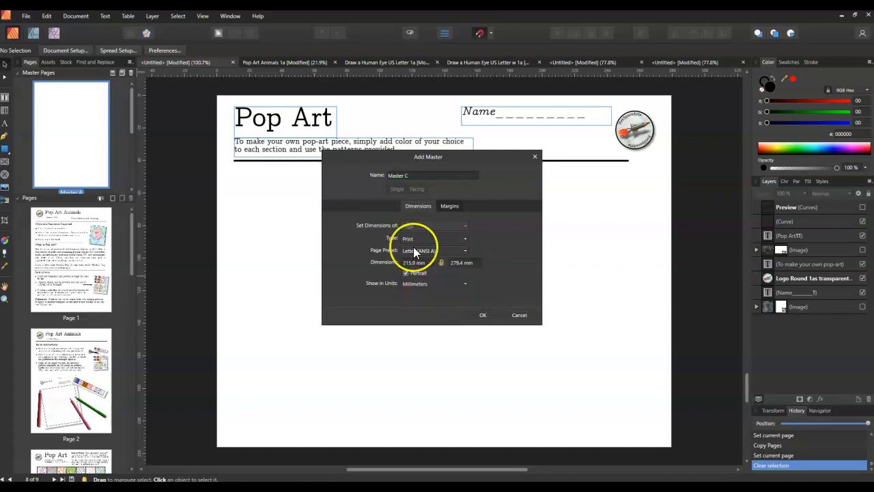
{"action": "left_click", "coordinate": [411, 176]}
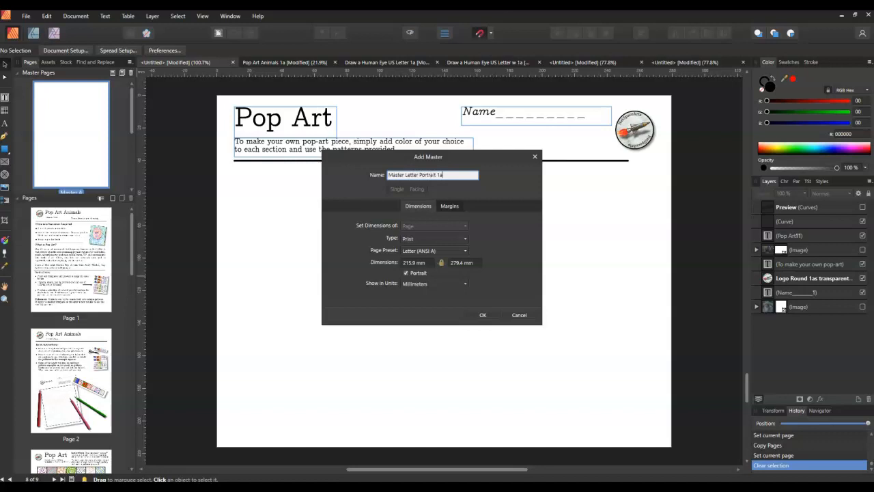
{"action": "left_click", "coordinate": [445, 175]}
{"action": "left_click", "coordinate": [483, 317]}
{"action": "left_click", "coordinate": [484, 317]}
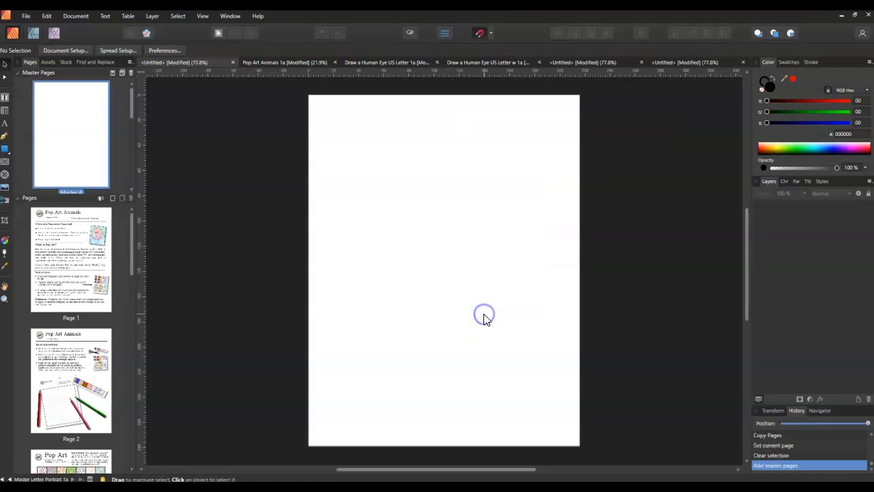
Look through the master page list and select Master Letter Portrait 1a
{"action": "scroll", "coordinate": [70, 126], "scroll_direction": "down", "scroll_amount": 3}
{"action": "scroll", "coordinate": [73, 128], "scroll_direction": "down", "scroll_amount": 3}
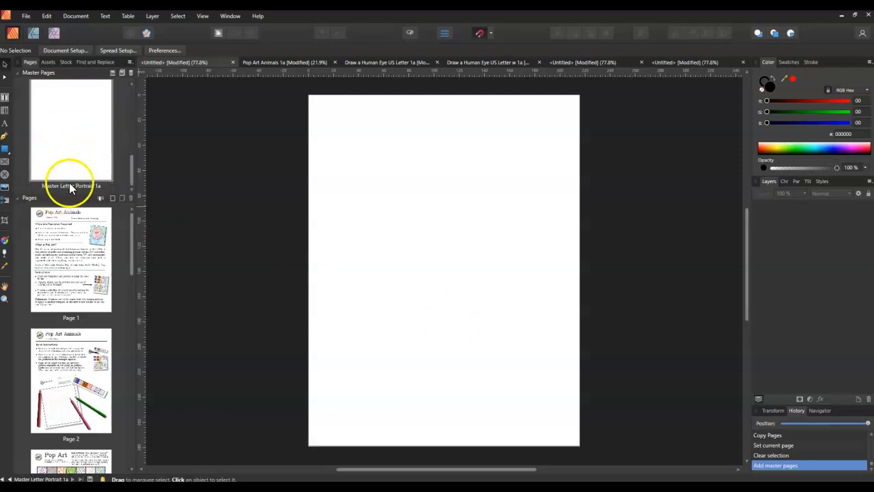
{"action": "scroll", "coordinate": [96, 185], "scroll_direction": "up", "scroll_amount": 1}
{"action": "scroll", "coordinate": [100, 183], "scroll_direction": "up", "scroll_amount": 5}
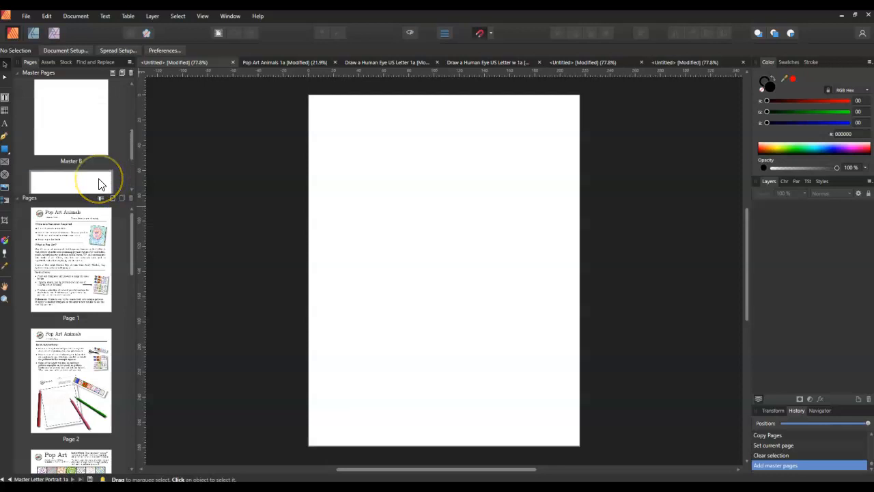
{"action": "scroll", "coordinate": [100, 183], "scroll_direction": "down", "scroll_amount": 2}
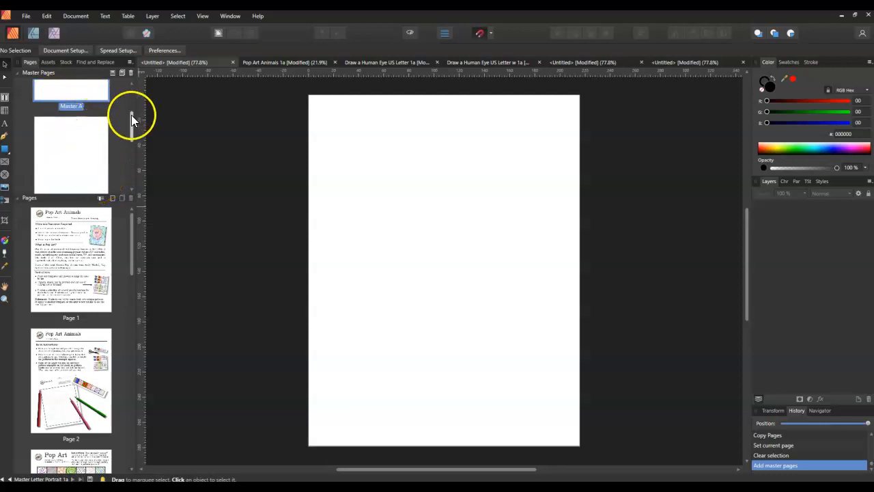
{"action": "left_click_drag", "start_coordinate": [133, 116], "coordinate": [132, 166]}
{"action": "left_click", "coordinate": [50, 152]}
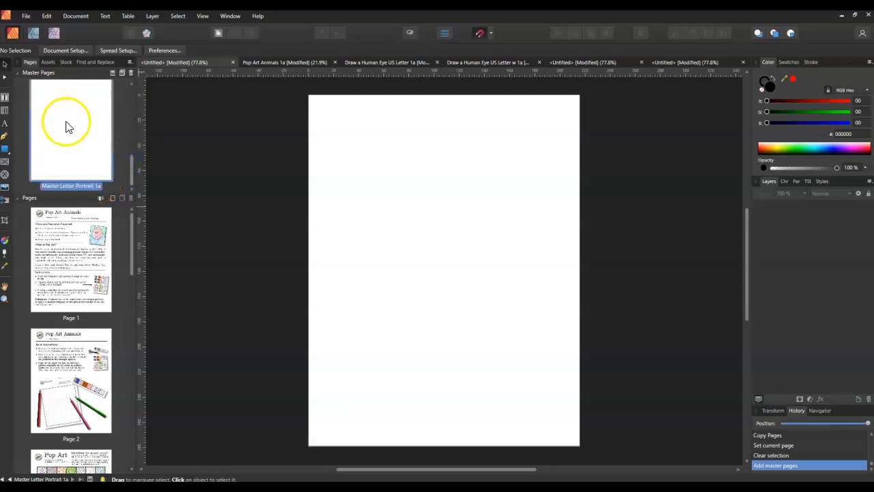
Add one page after page 1 based on Master Letter Portrait 1a
{"action": "scroll", "coordinate": [70, 273], "scroll_direction": "down", "scroll_amount": 1}
{"action": "left_click", "coordinate": [71, 234]}
{"action": "right_click", "coordinate": [73, 235]}
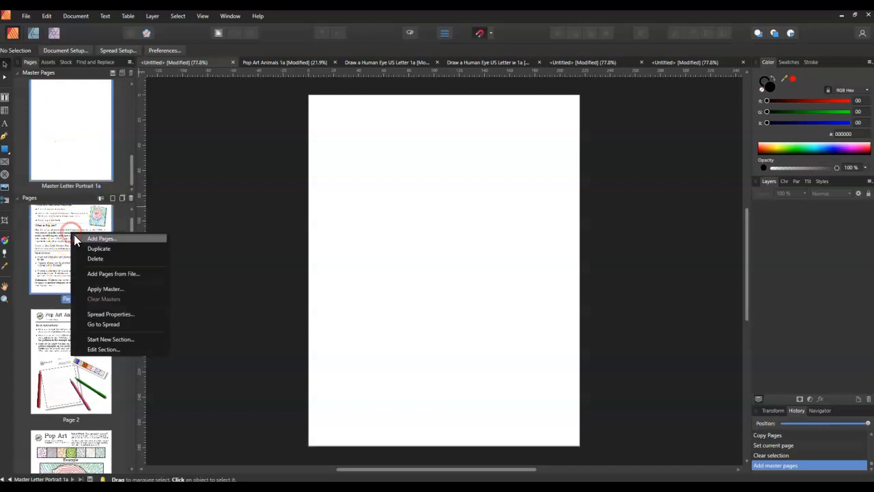
{"action": "left_click", "coordinate": [77, 236]}
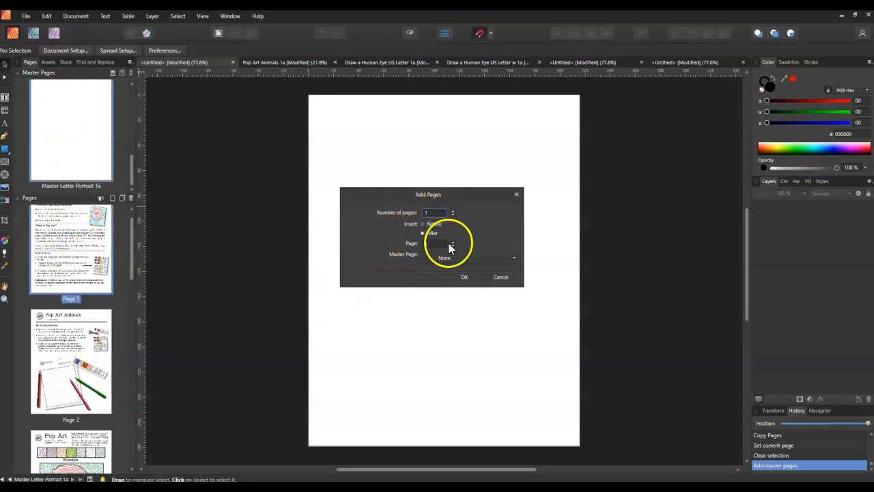
{"action": "left_click", "coordinate": [457, 263]}
{"action": "left_click", "coordinate": [458, 390]}
{"action": "left_click", "coordinate": [471, 276]}
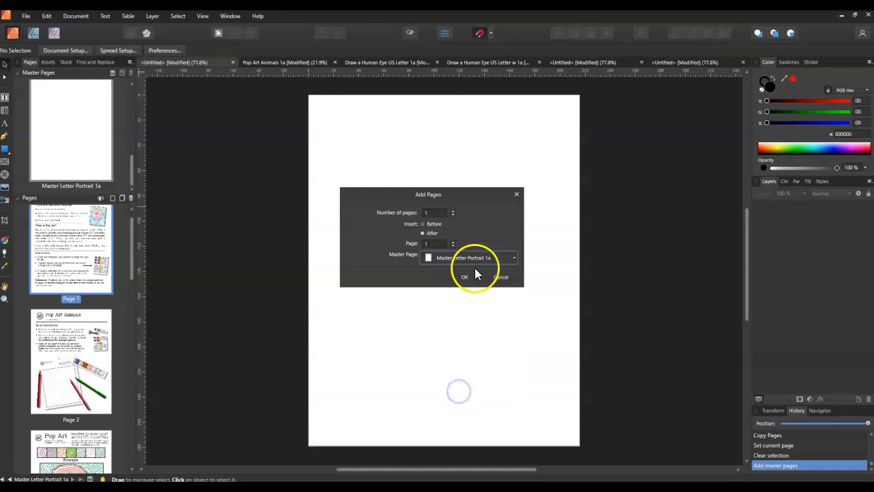
{"action": "scroll", "coordinate": [75, 273], "scroll_direction": "down", "scroll_amount": 1}
{"action": "left_click", "coordinate": [84, 353]}
Duplicate page 7 with the Preview watermark, select the watermark on the copy, and clear the selection
{"action": "left_click_drag", "start_coordinate": [132, 272], "coordinate": [131, 390]}
{"action": "left_click", "coordinate": [66, 319]}
{"action": "right_click", "coordinate": [66, 320]}
{"action": "left_click", "coordinate": [75, 335]}
{"action": "left_click", "coordinate": [63, 434]}
{"action": "left_click", "coordinate": [437, 254]}
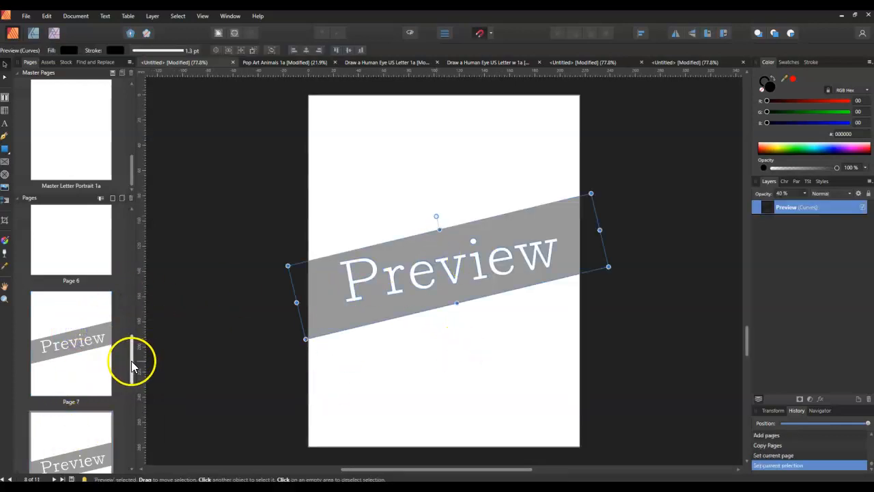
{"action": "left_click_drag", "start_coordinate": [131, 363], "coordinate": [140, 201]}
{"action": "left_click", "coordinate": [179, 235]}
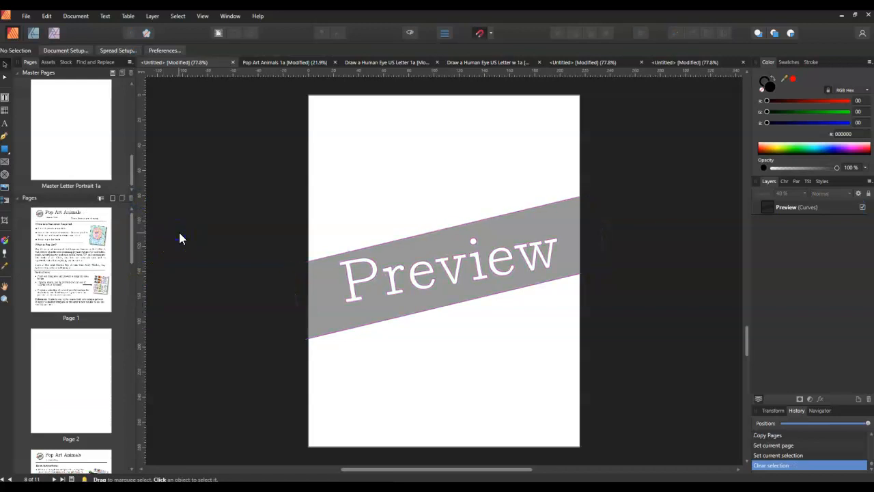
{"action": "left_click", "coordinate": [174, 236]}
{"action": "scroll", "coordinate": [132, 174], "scroll_direction": "up", "scroll_amount": 3}
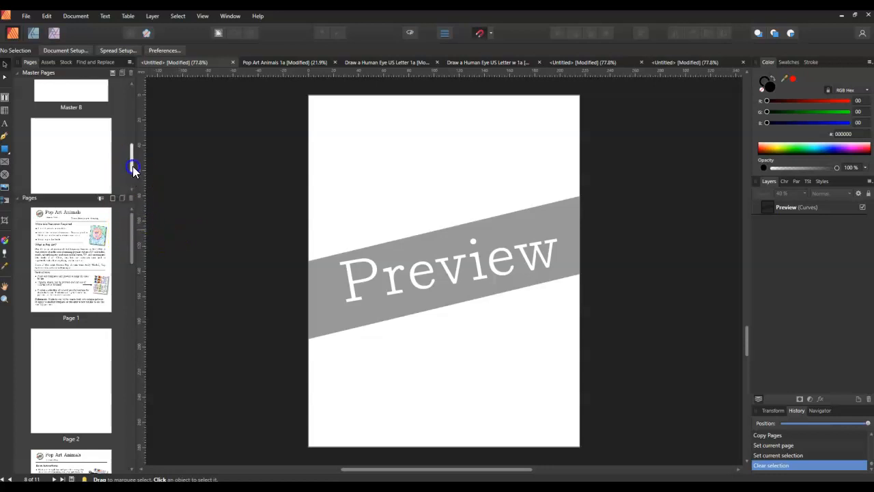